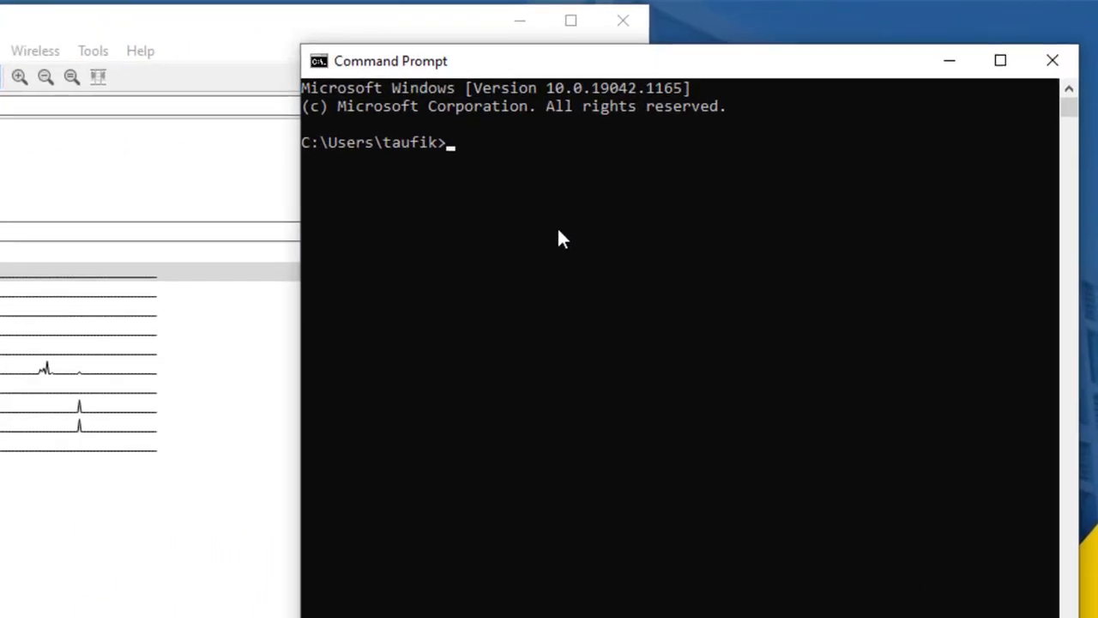
pyautogui.click(550, 196)
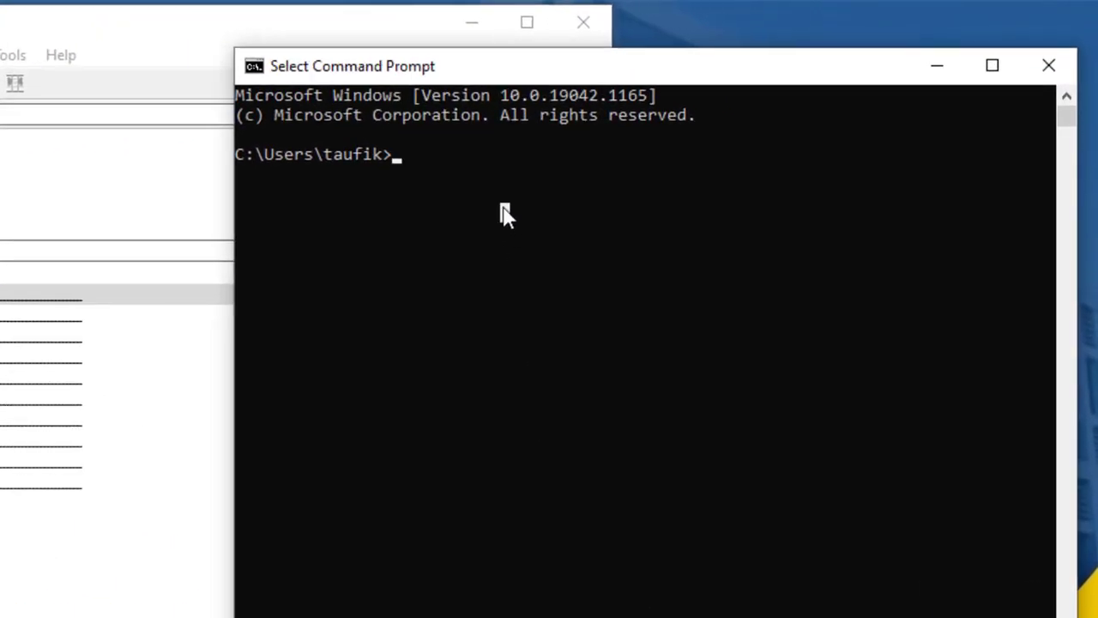
pyautogui.write('ping')
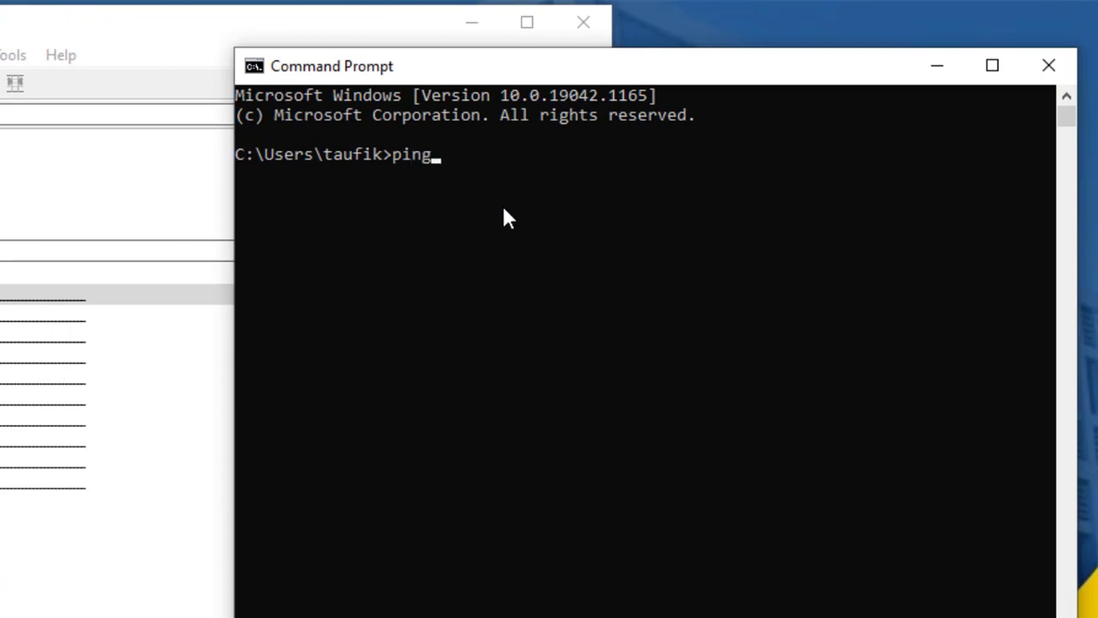
pyautogui.write(' -n 10 ')
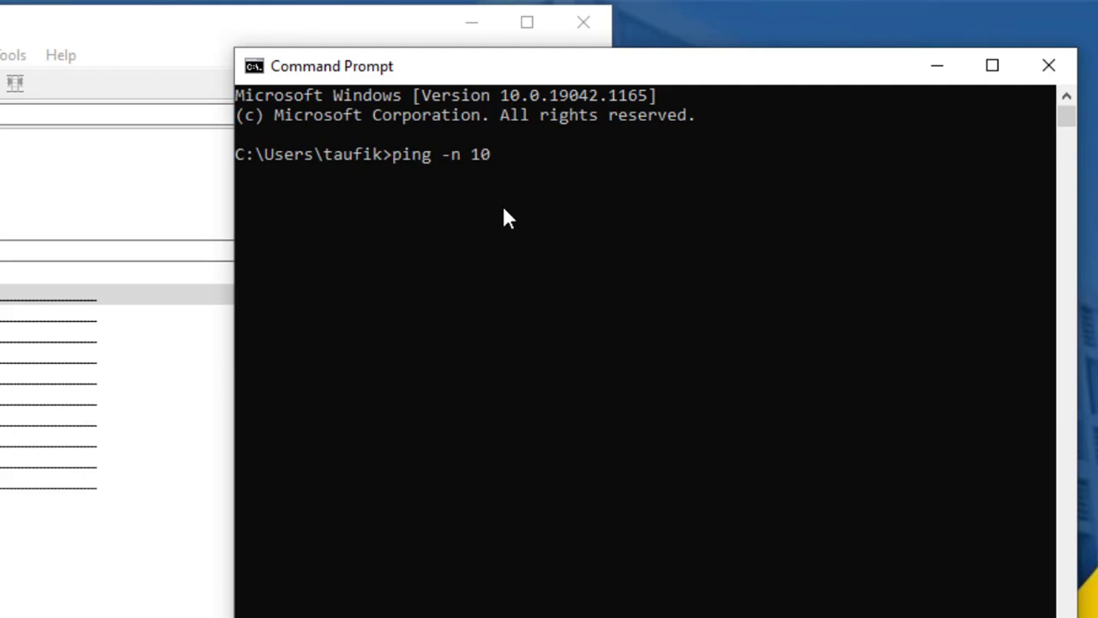
pyautogui.write('www.')
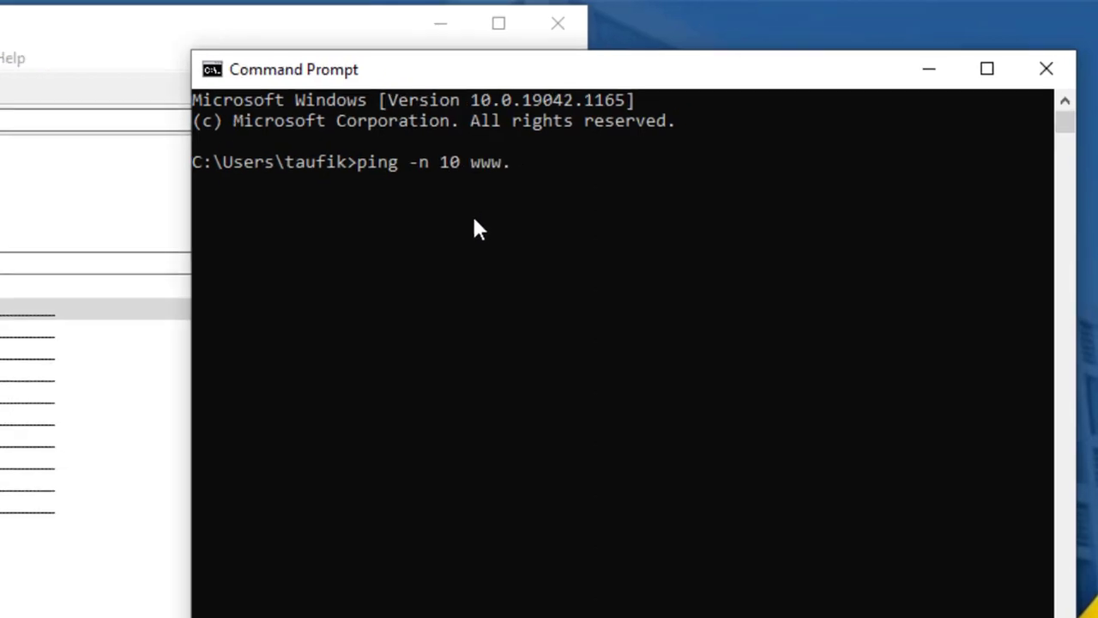
pyautogui.write('ust')
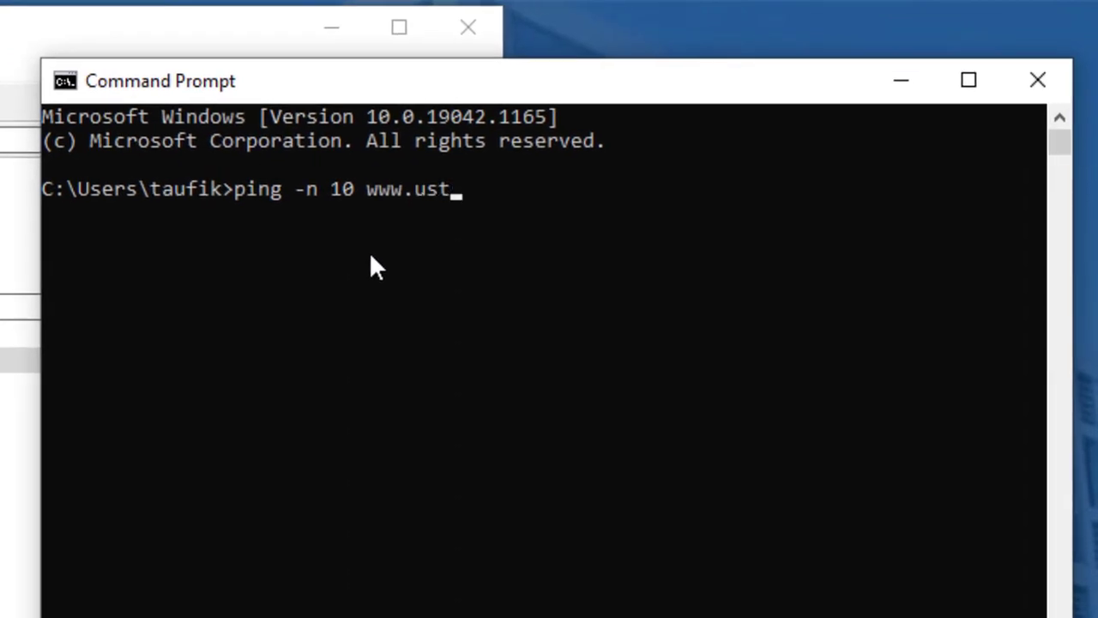
pyautogui.write('.hk')
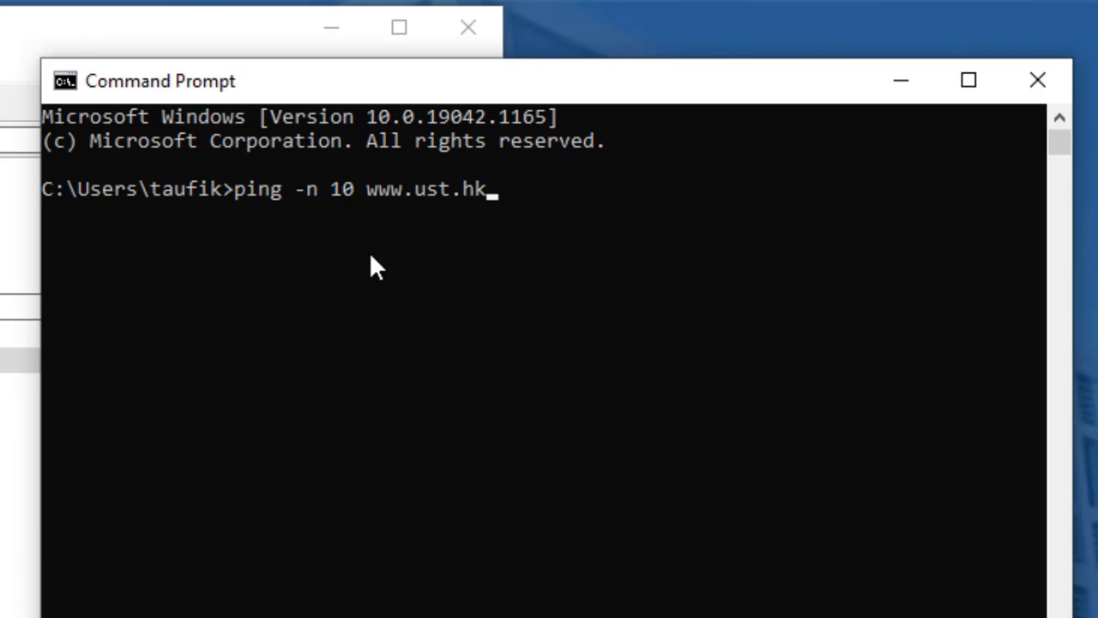
pyautogui.press('Return')
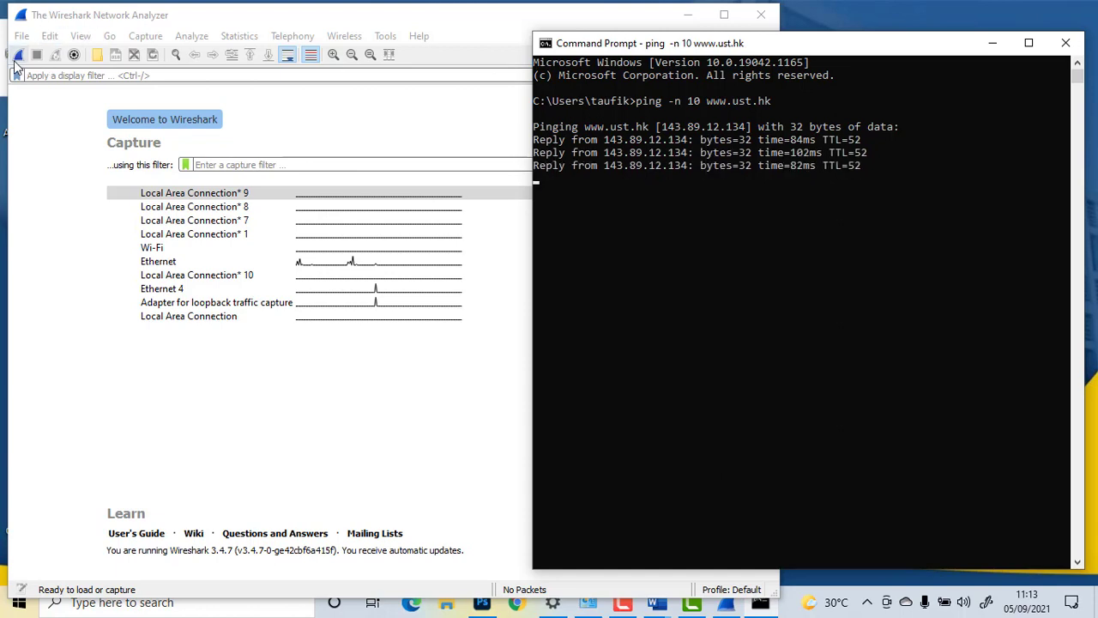
# Step: Switch to Wireshark, capture traffic on the Ethernet interface while the ping runs, and stop the capture once the ping finishes
pyautogui.doubleClick(206, 262)
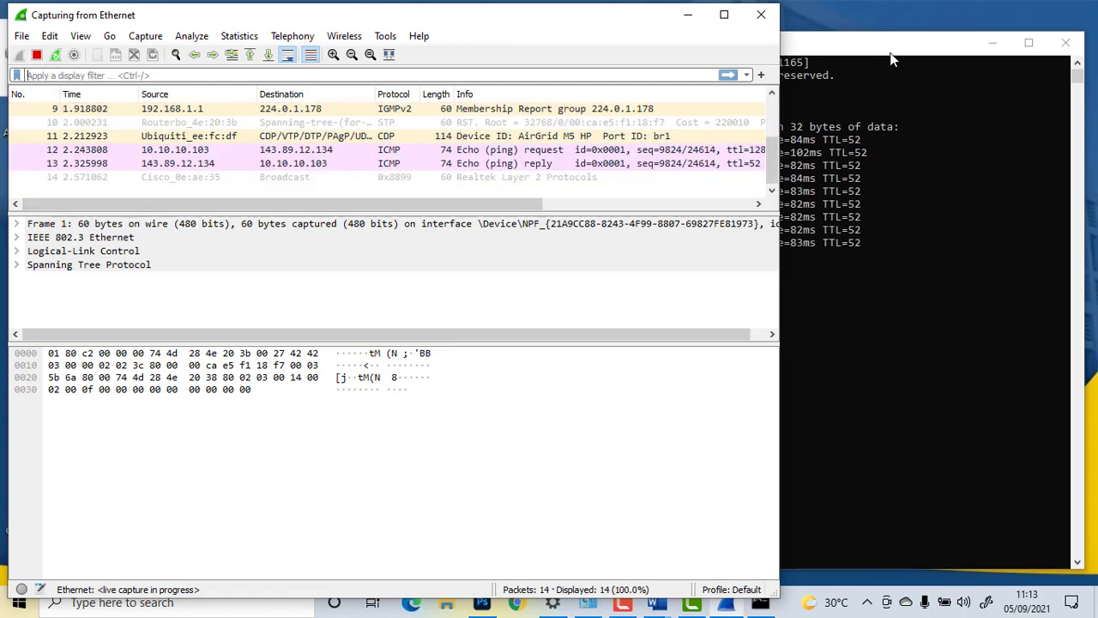
pyautogui.click(817, 42)
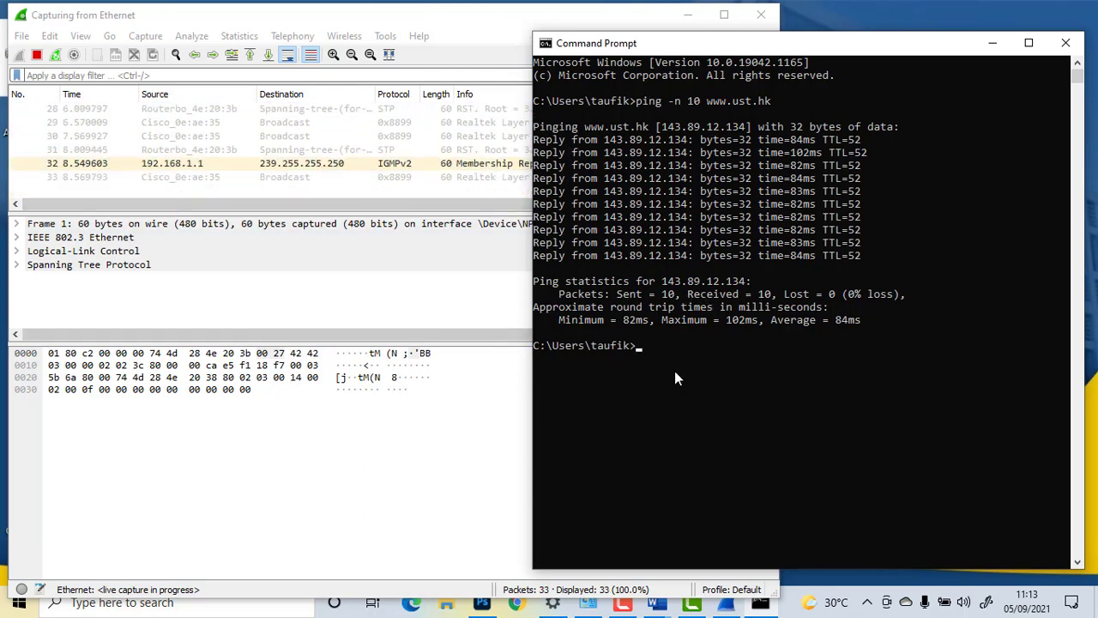
pyautogui.click(37, 54)
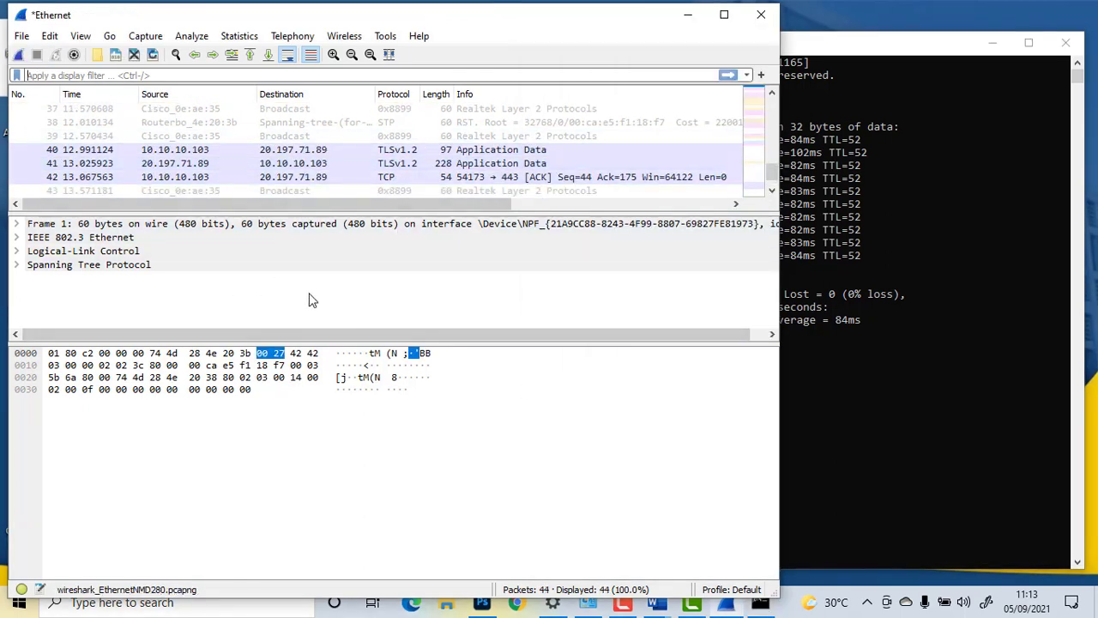
# Step: Switch to the Command Prompt, run ipconfig to list the computer's network addresses, and review the output back to the ping command
pyautogui.click(854, 56)
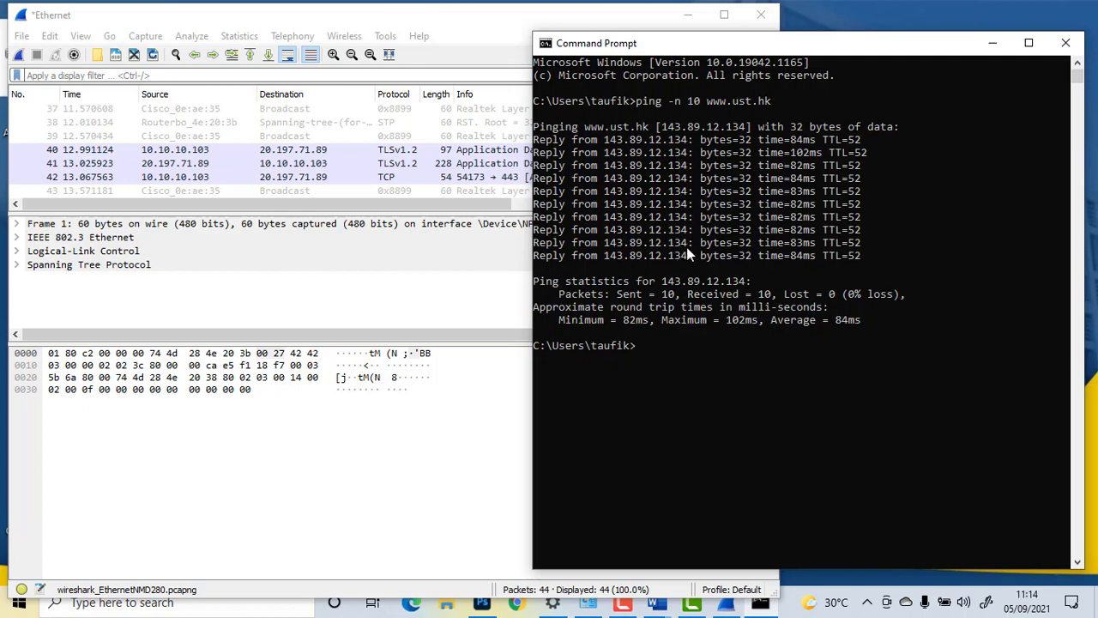
pyautogui.write('ip config')
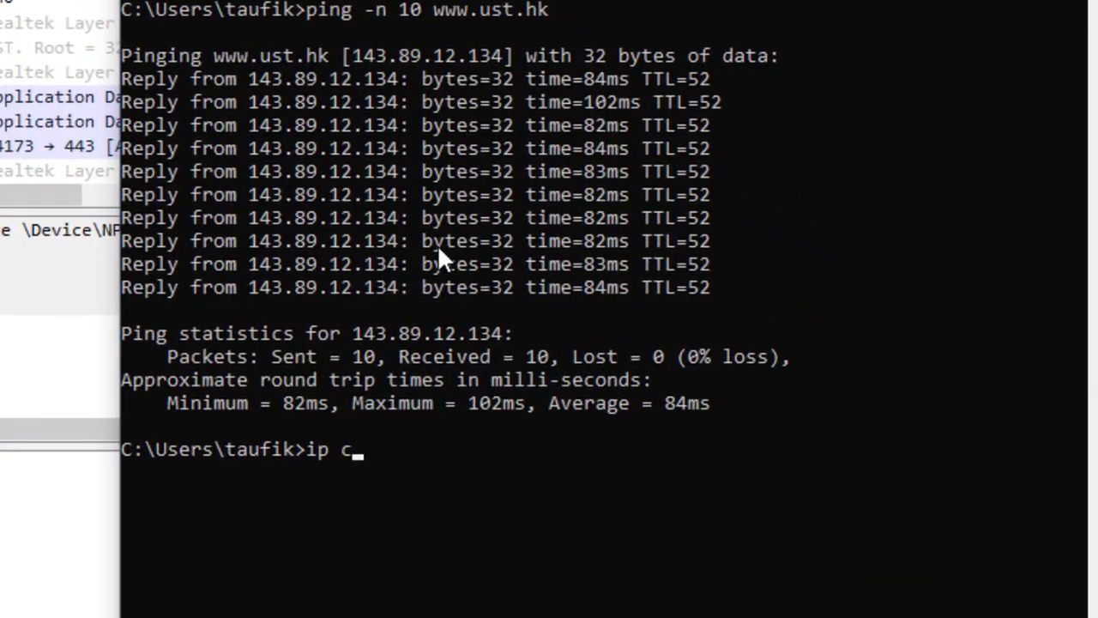
pyautogui.press('Return')
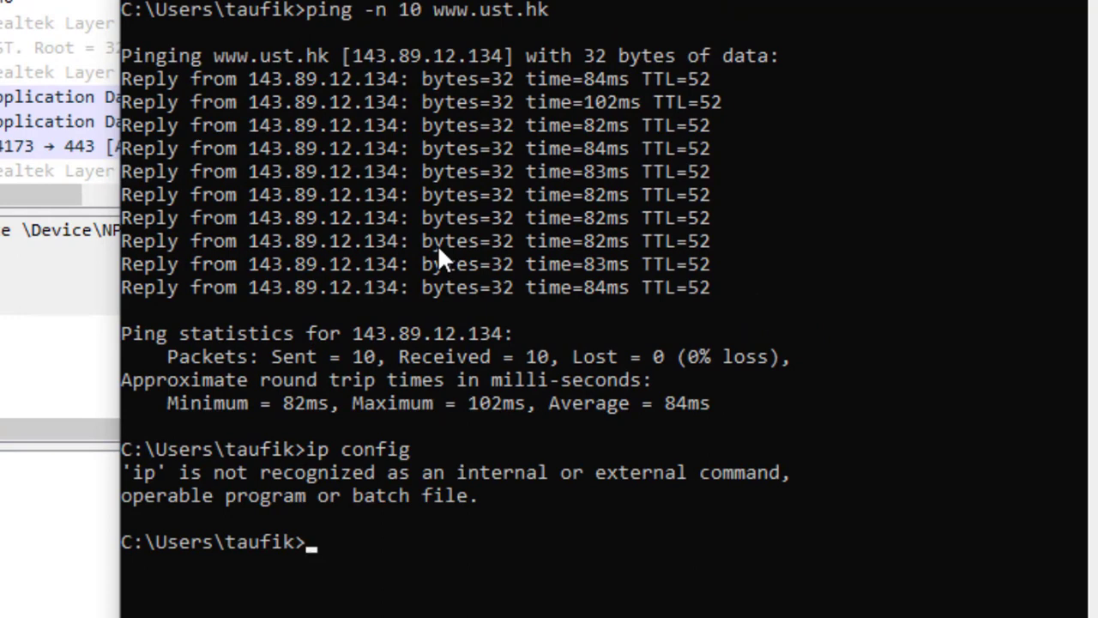
pyautogui.write('ipconfig')
pyautogui.press('Return')
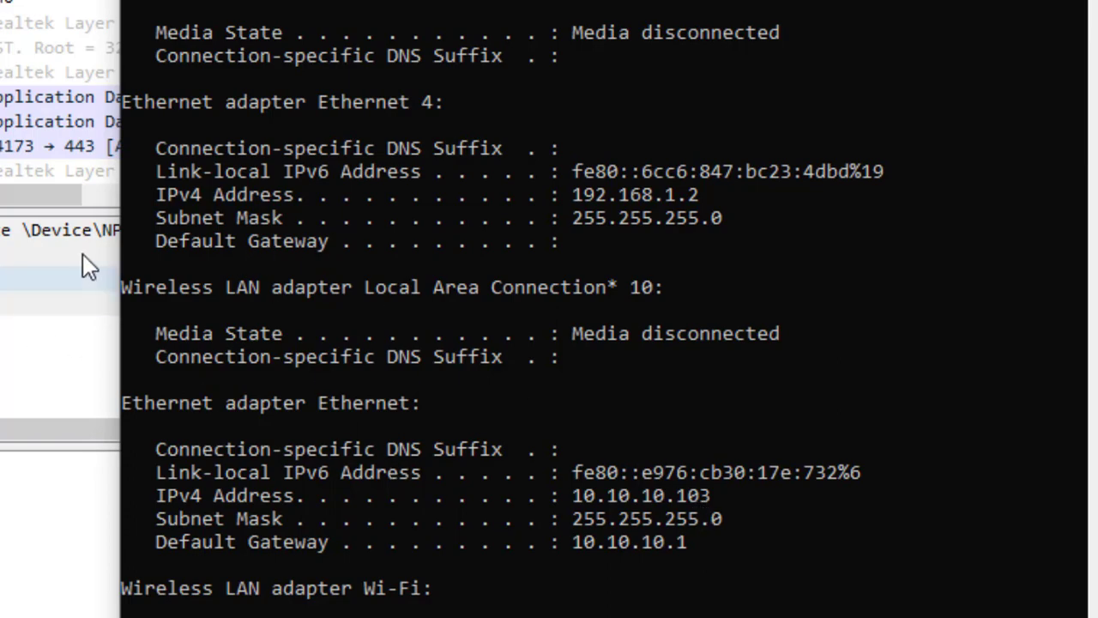
pyautogui.scroll(7, 507, 257)
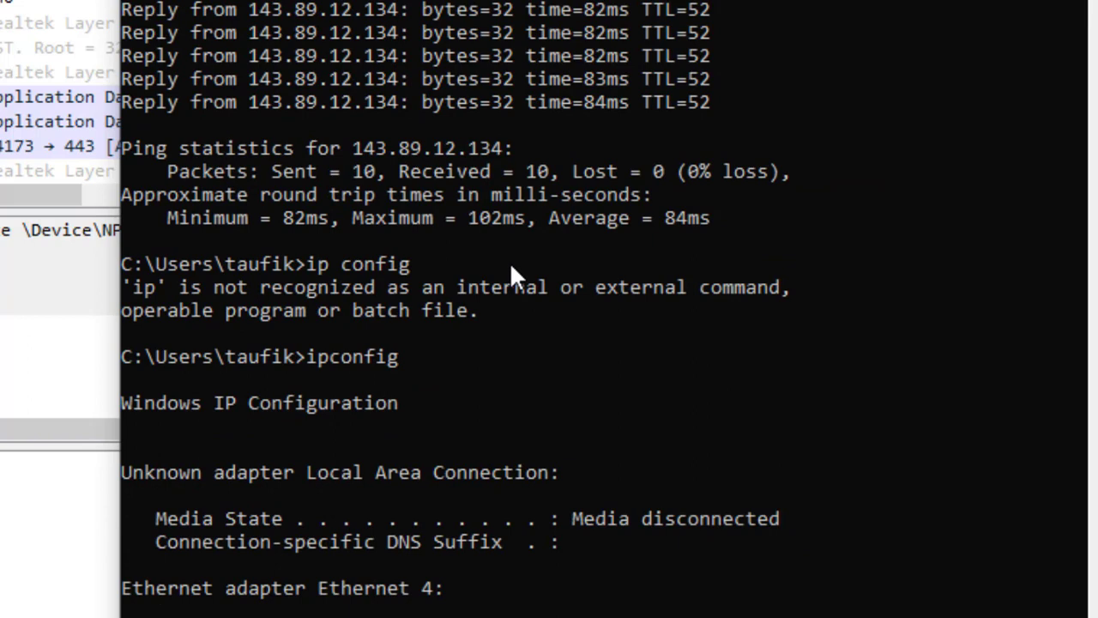
pyautogui.scroll(3, 510, 266)
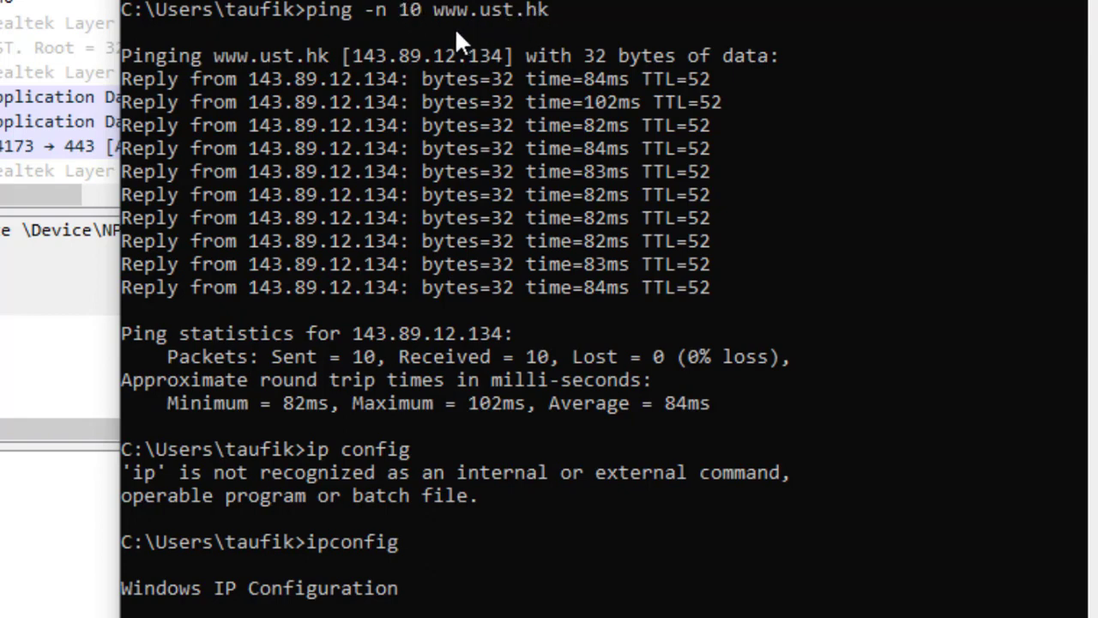
# Step: Switch to Wireshark and examine the source, destination and protocol of the ping request and reply packets in the unfiltered packet list
pyautogui.click(51, 61)
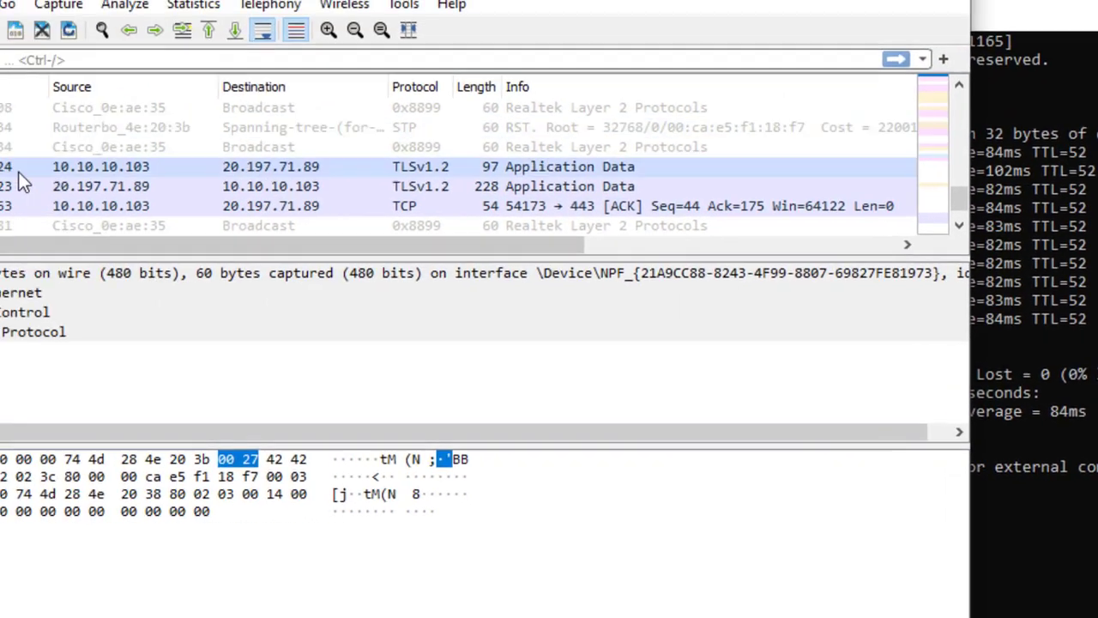
pyautogui.scroll(12, 618, 205)
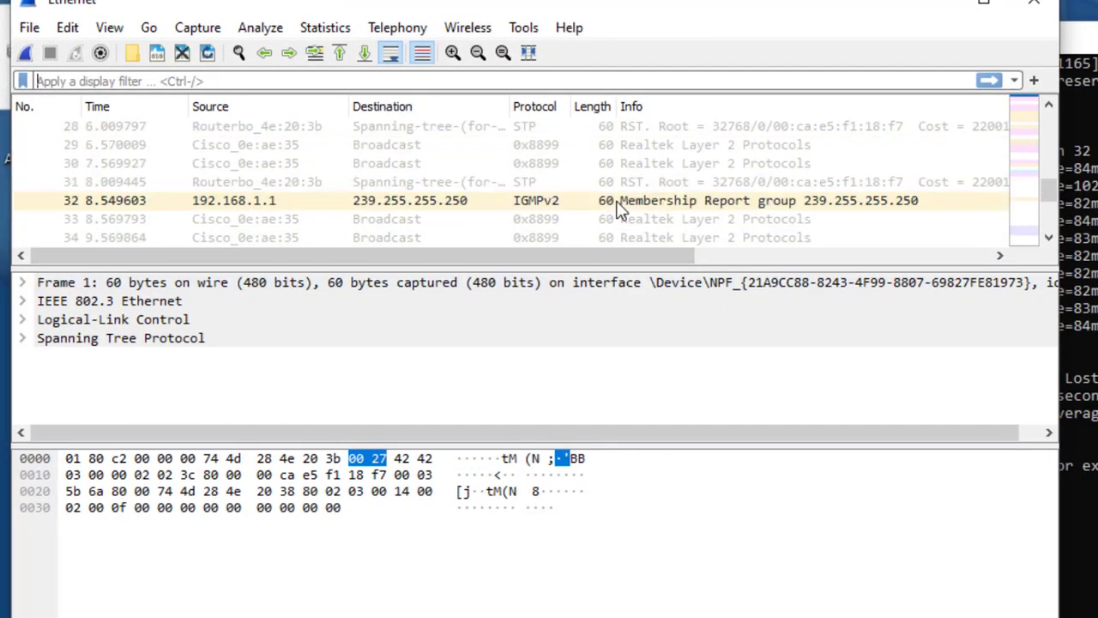
pyautogui.click(290, 145)
pyautogui.click(289, 163)
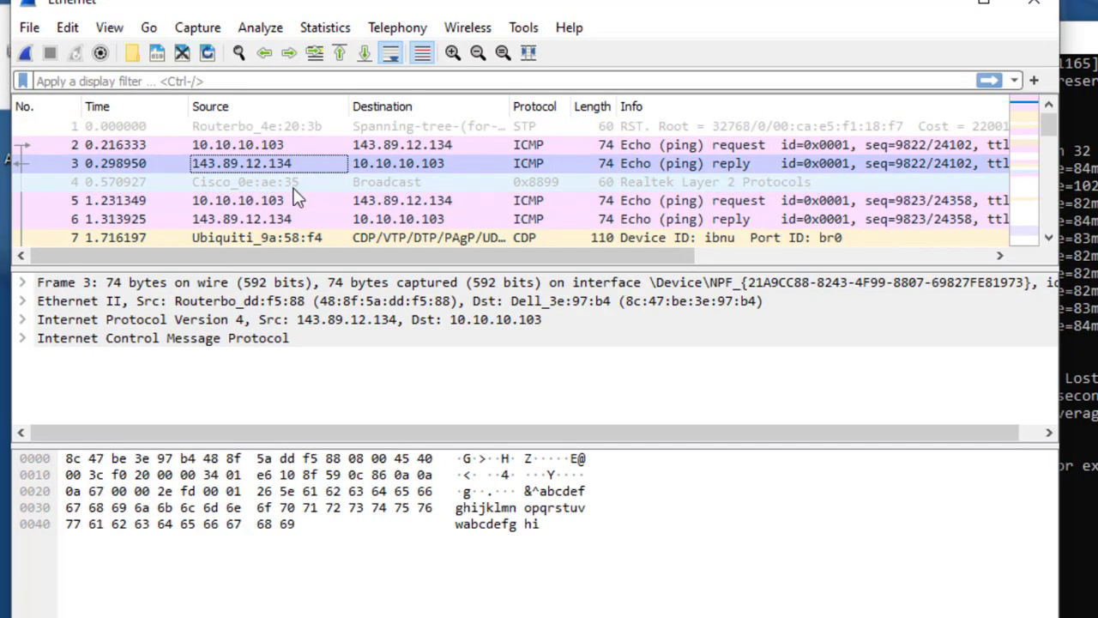
pyautogui.click(292, 200)
pyautogui.click(298, 238)
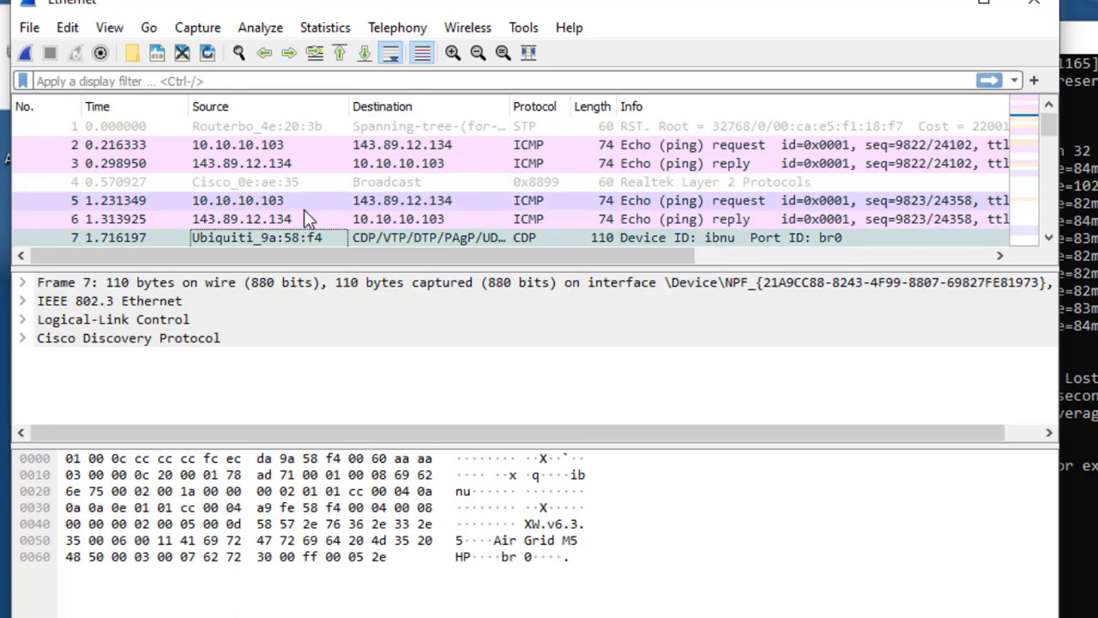
pyautogui.click(302, 201)
pyautogui.click(304, 218)
pyautogui.click(310, 144)
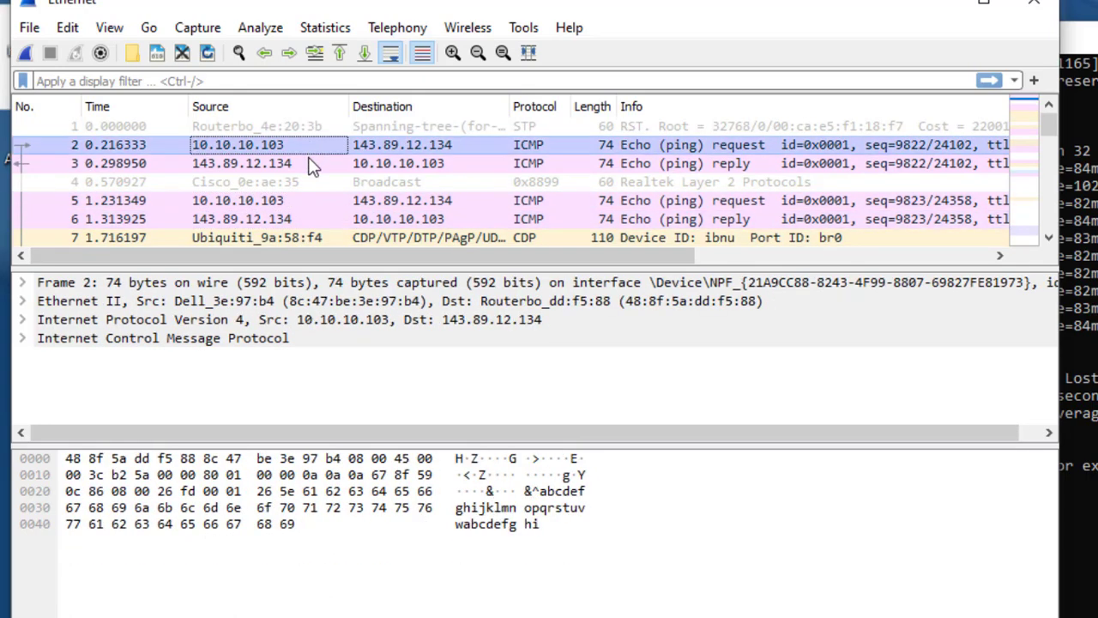
pyautogui.click(307, 161)
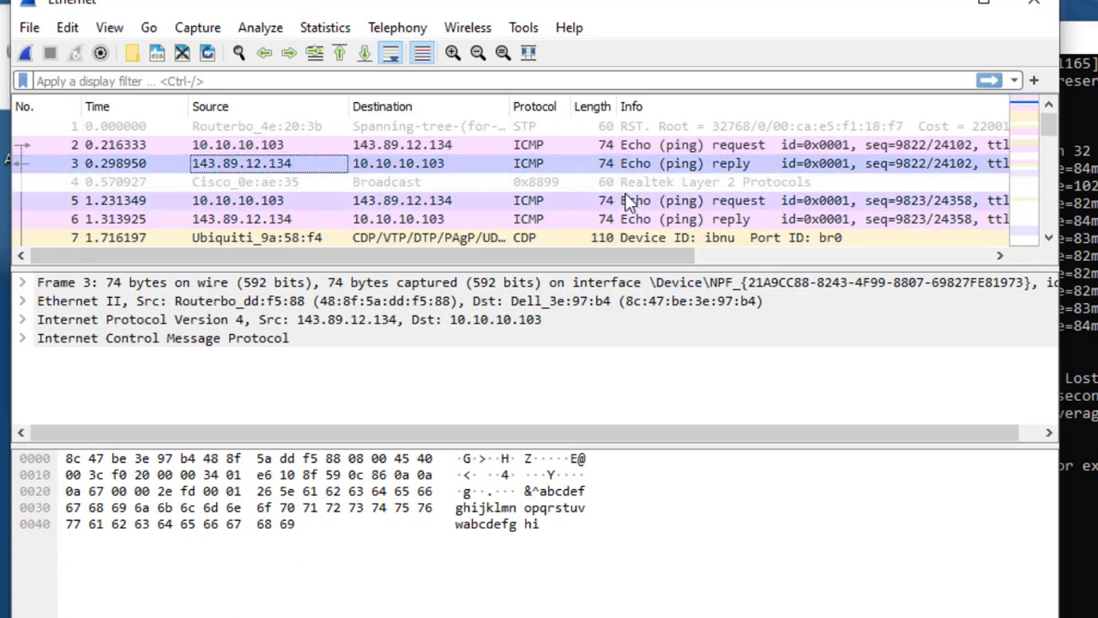
pyautogui.scroll(-5, 487, 184)
pyautogui.scroll(5, 488, 179)
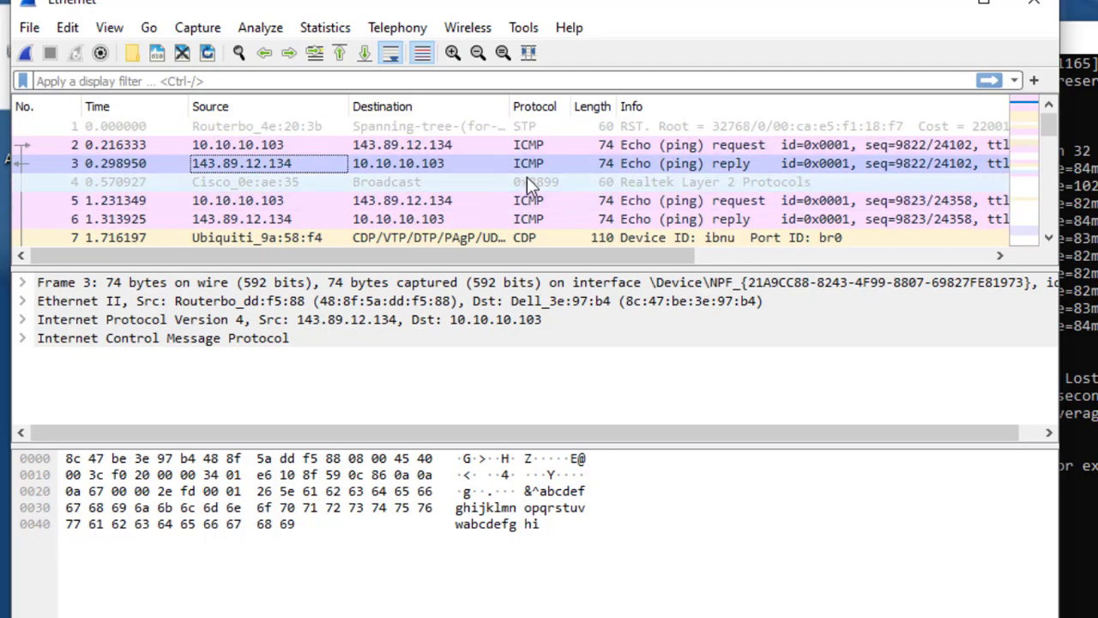
pyautogui.scroll(-3, 563, 171)
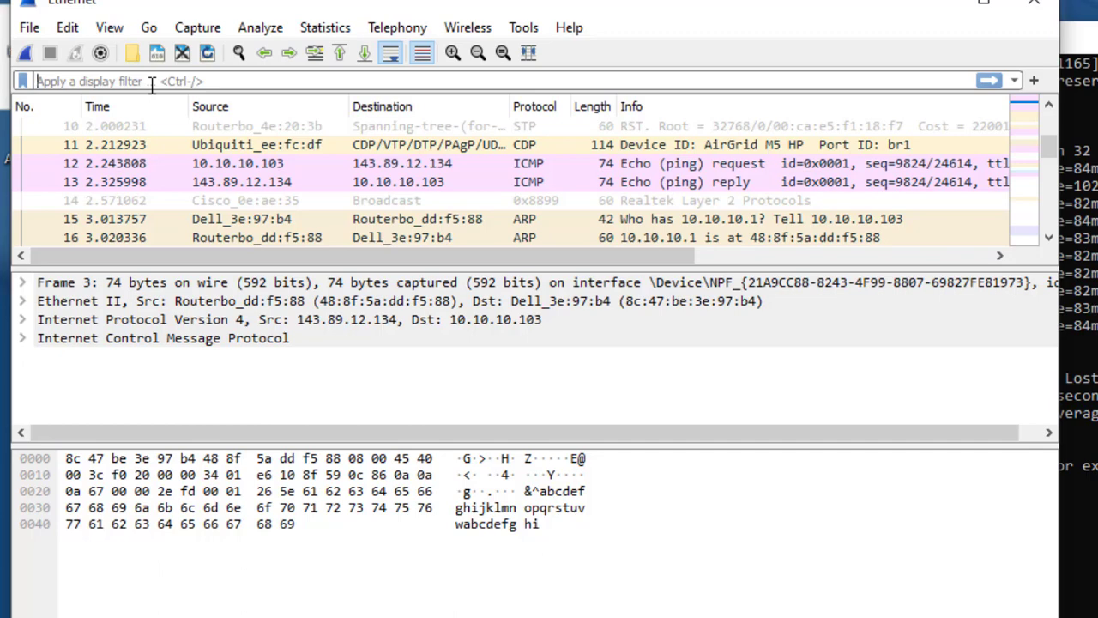
# Step: Filter the captured packets by icmp and enlarge the packet list and packet details areas
pyautogui.write('icmp')
pyautogui.press('Return')
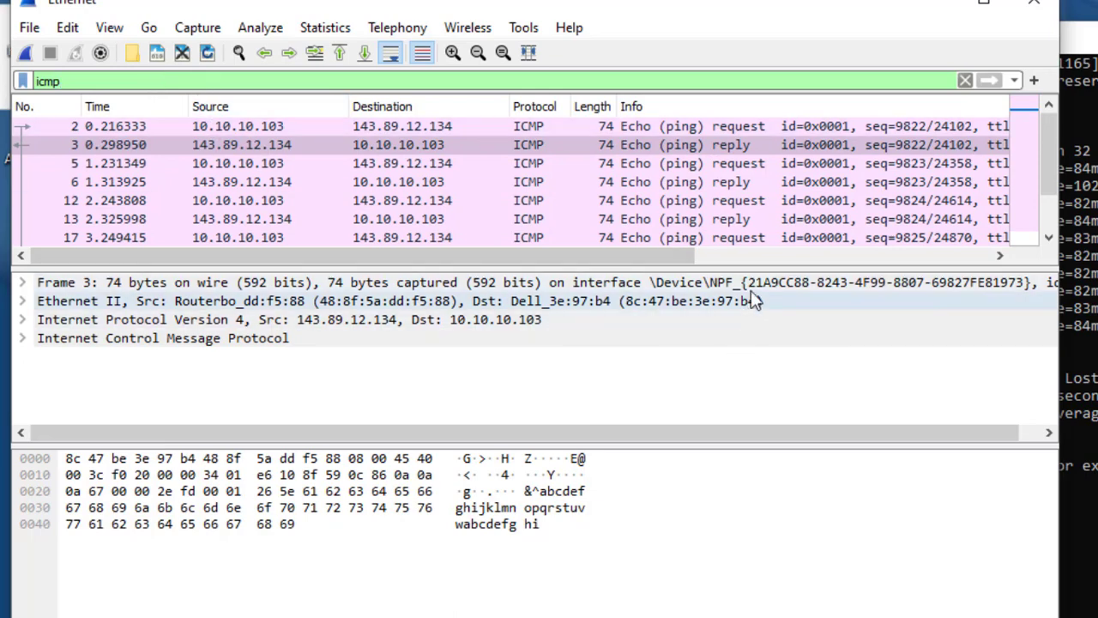
pyautogui.moveTo(755, 266); pyautogui.dragTo(758, 350)
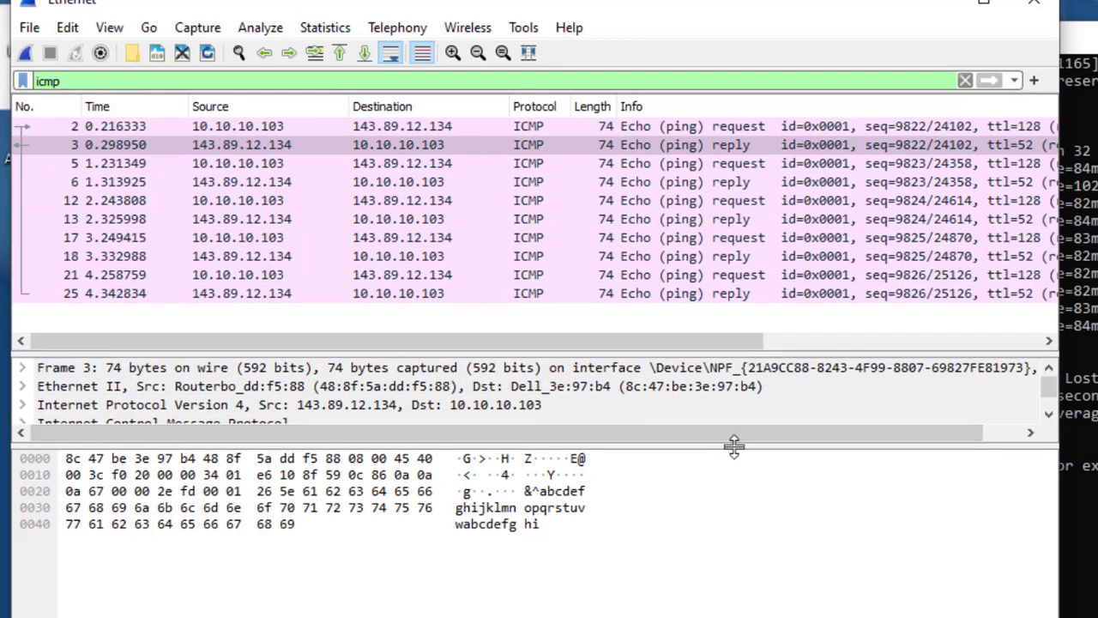
pyautogui.moveTo(734, 444); pyautogui.dragTo(755, 520)
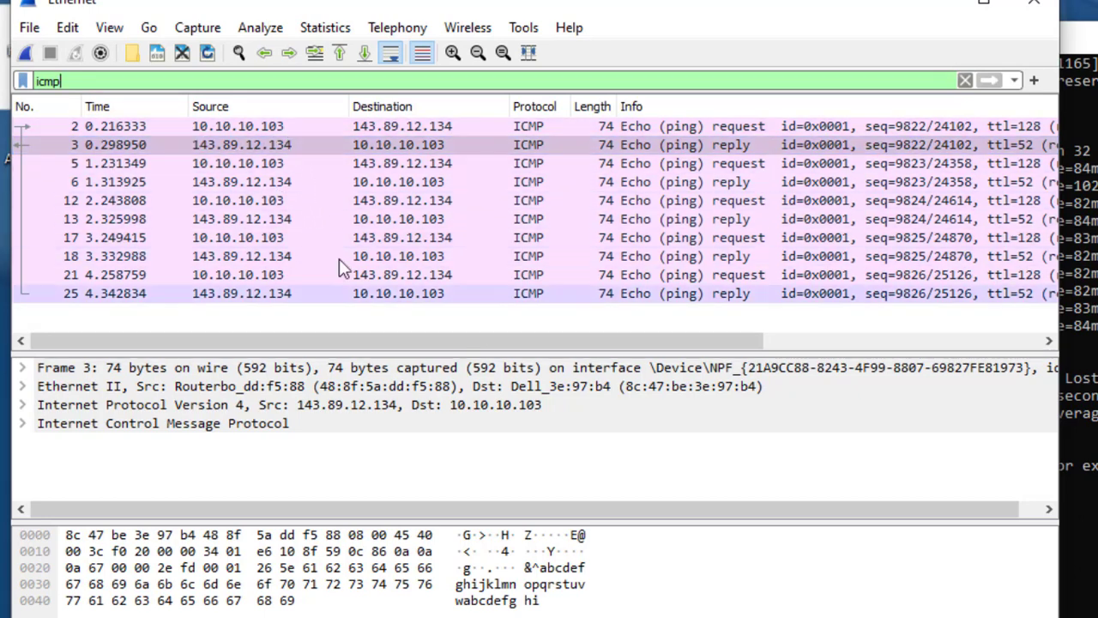
# Step: Select the first echo request, compare its addresses with the ping output in the Command Prompt, and examine the full packet info in Wireshark
pyautogui.click(251, 127)
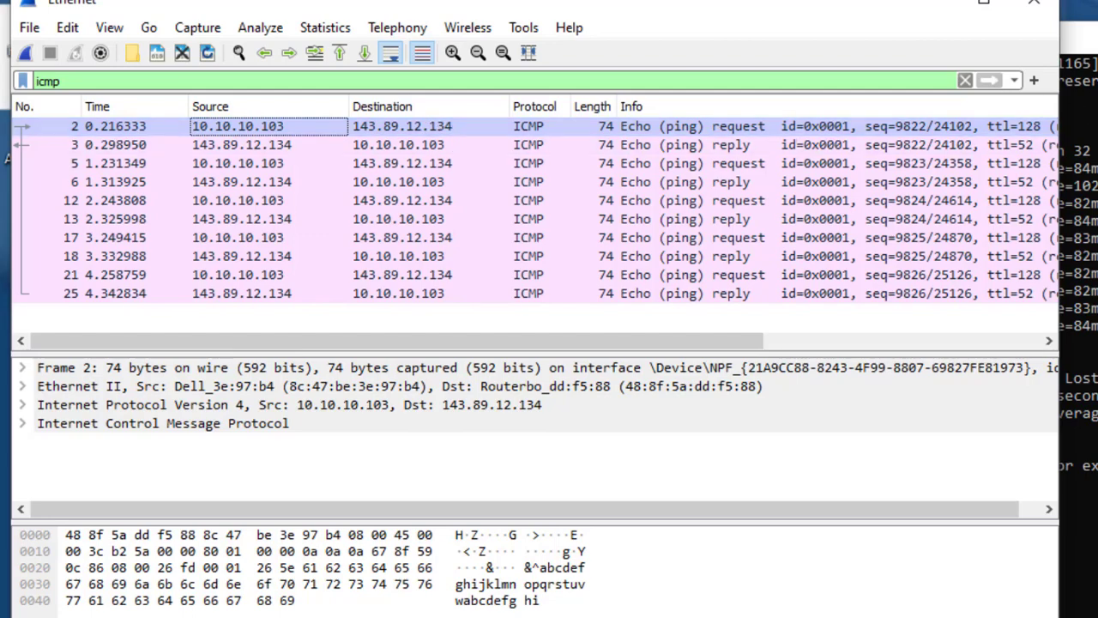
pyautogui.hotkey('alt', 'Tab')
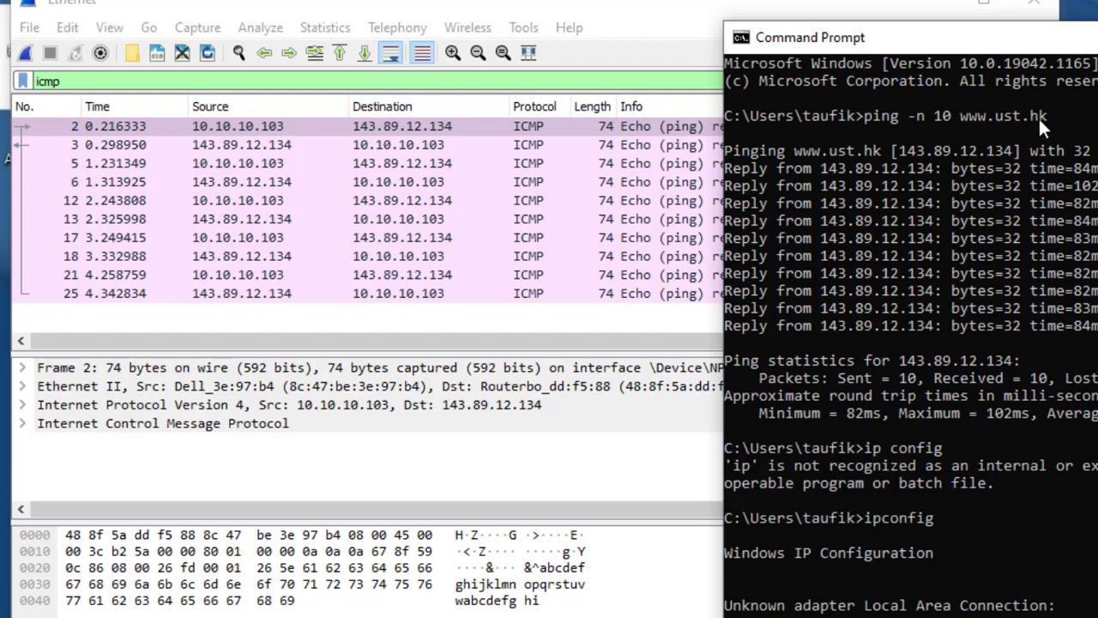
pyautogui.click(647, 9)
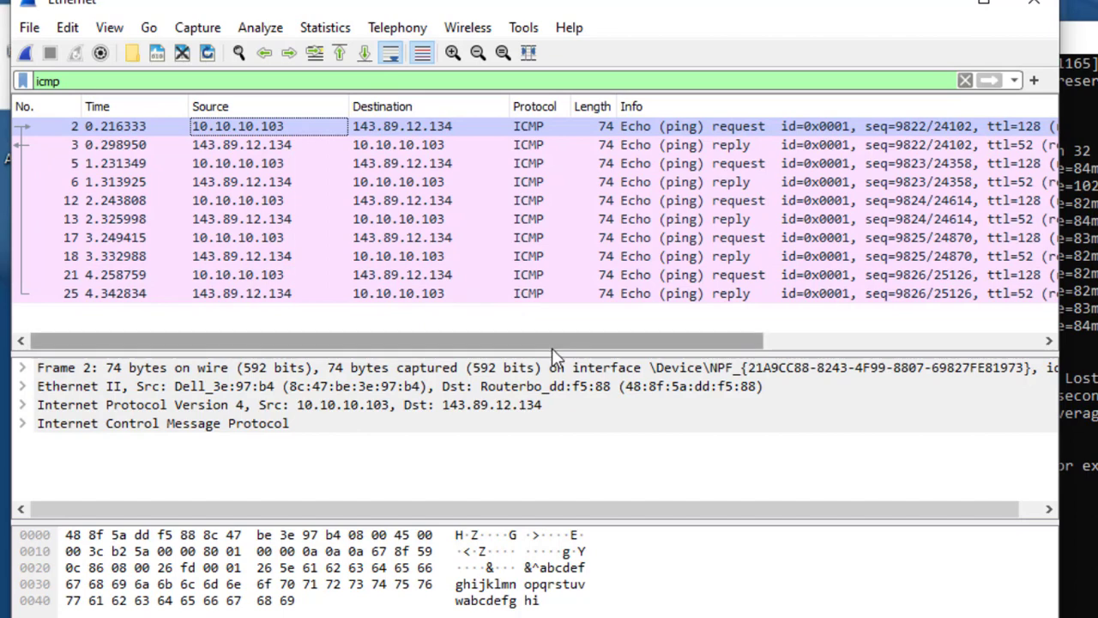
pyautogui.moveTo(552, 341); pyautogui.dragTo(717, 330)
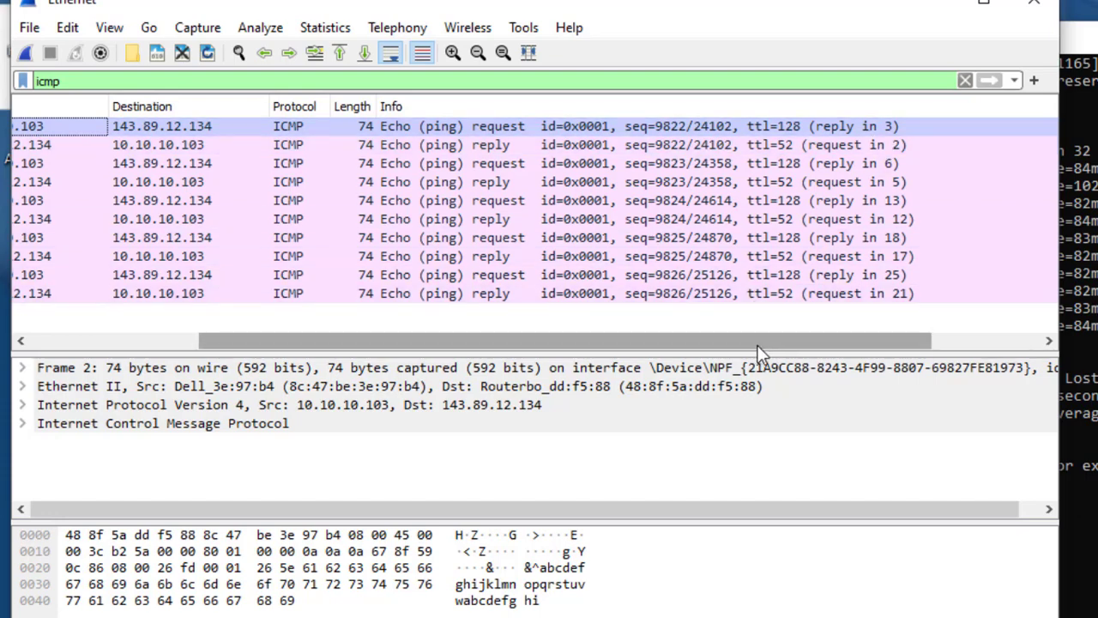
pyautogui.moveTo(757, 345); pyautogui.dragTo(583, 341)
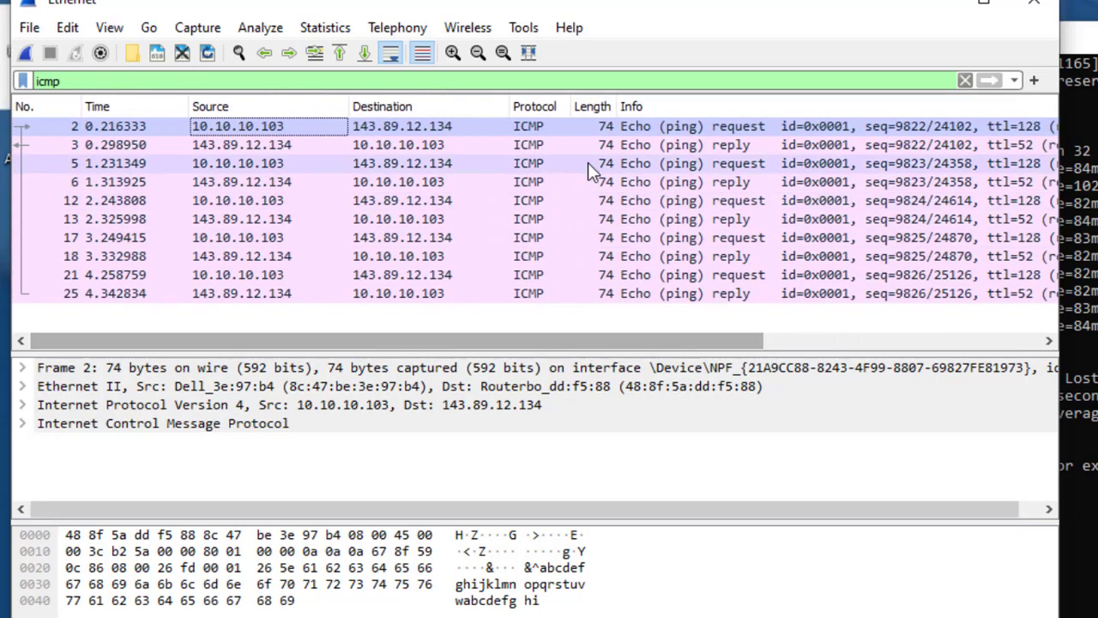
# Step: Expand the Frame details of the first echo request and examine its arrival time and time delta fields
pyautogui.click(369, 127)
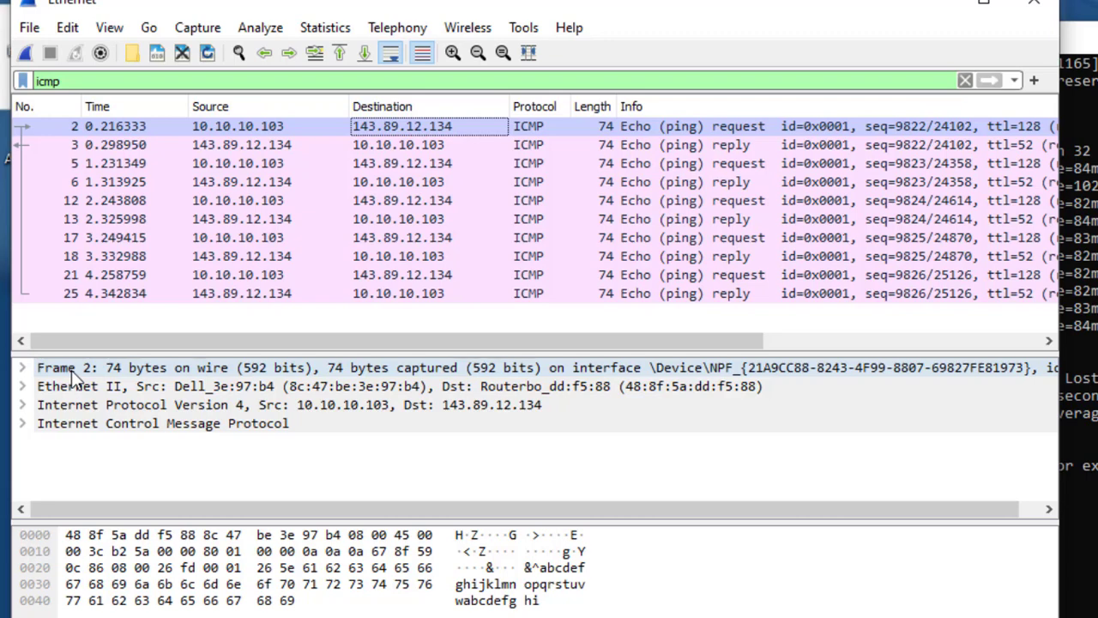
pyautogui.click(23, 368)
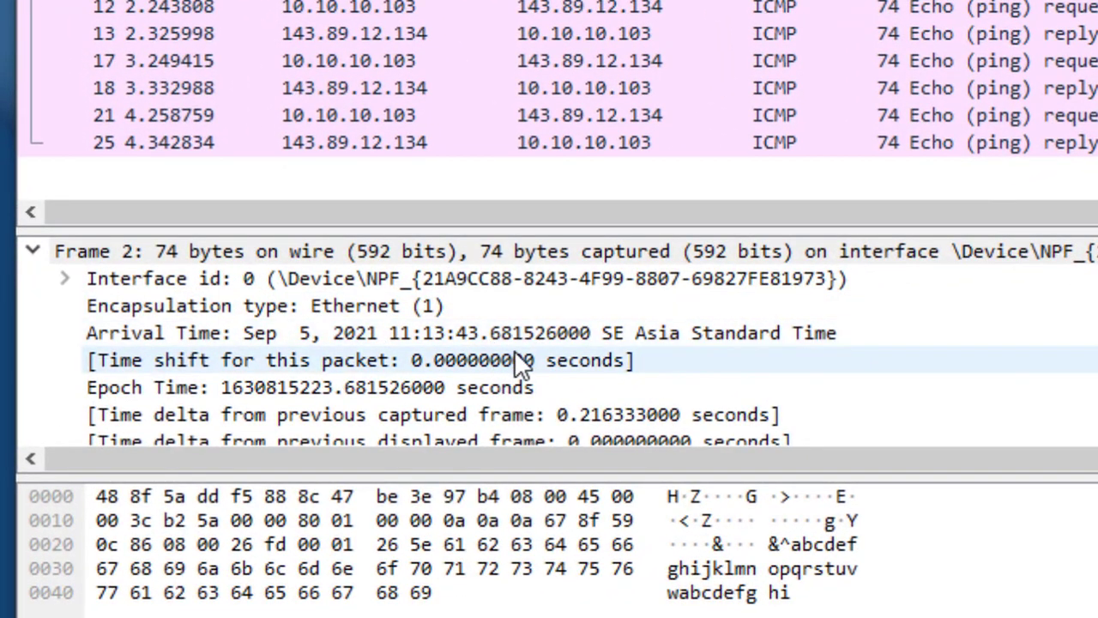
pyautogui.scroll(-1, 506, 347)
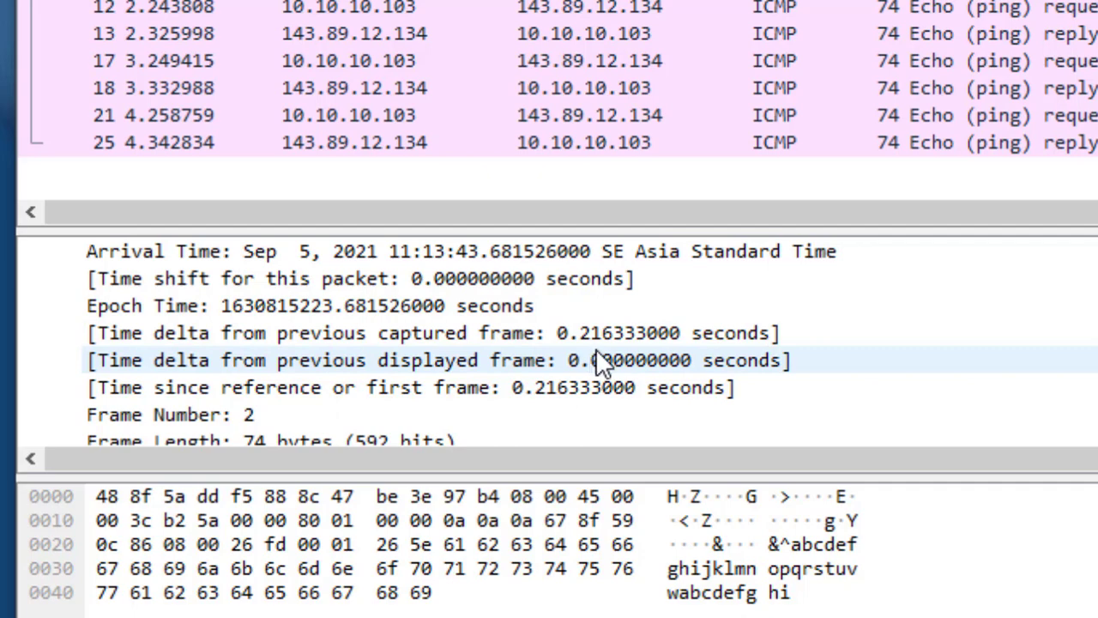
# Step: Examine the frame length, capture length, protocols and coloring rule in the first echo request's Frame details and collapse the section
pyautogui.scroll(-2, 598, 352)
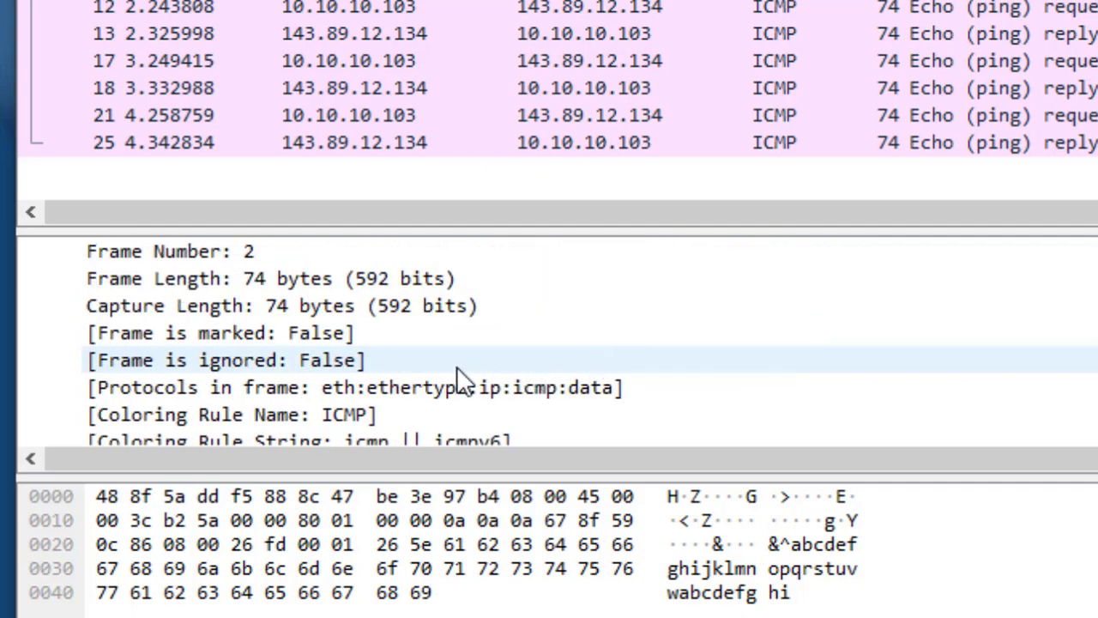
pyautogui.scroll(-1, 451, 361)
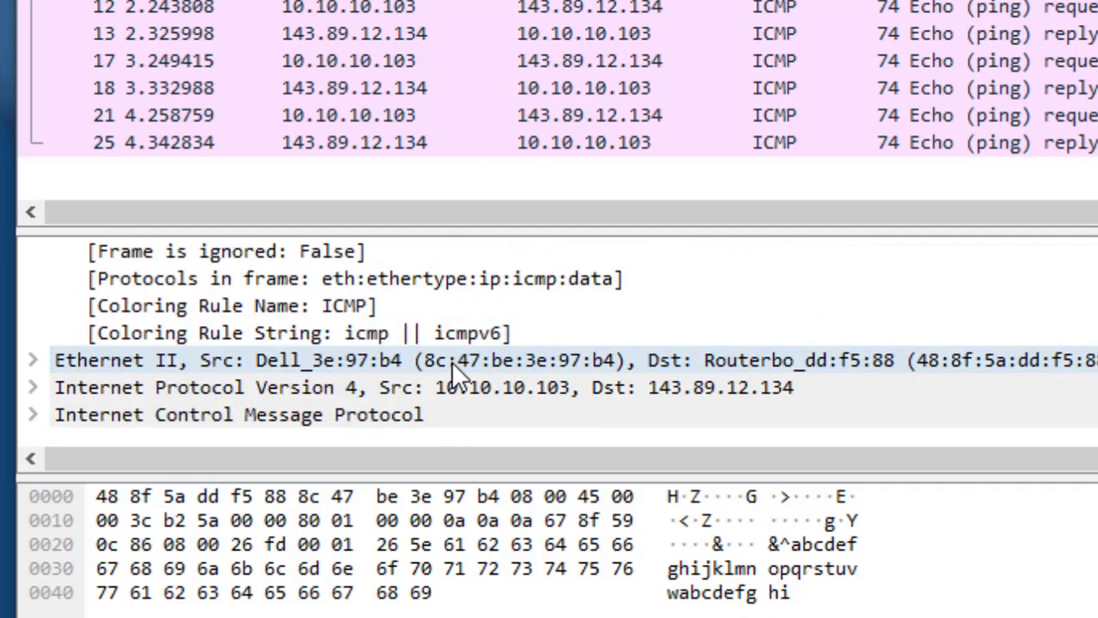
pyautogui.scroll(4, 453, 364)
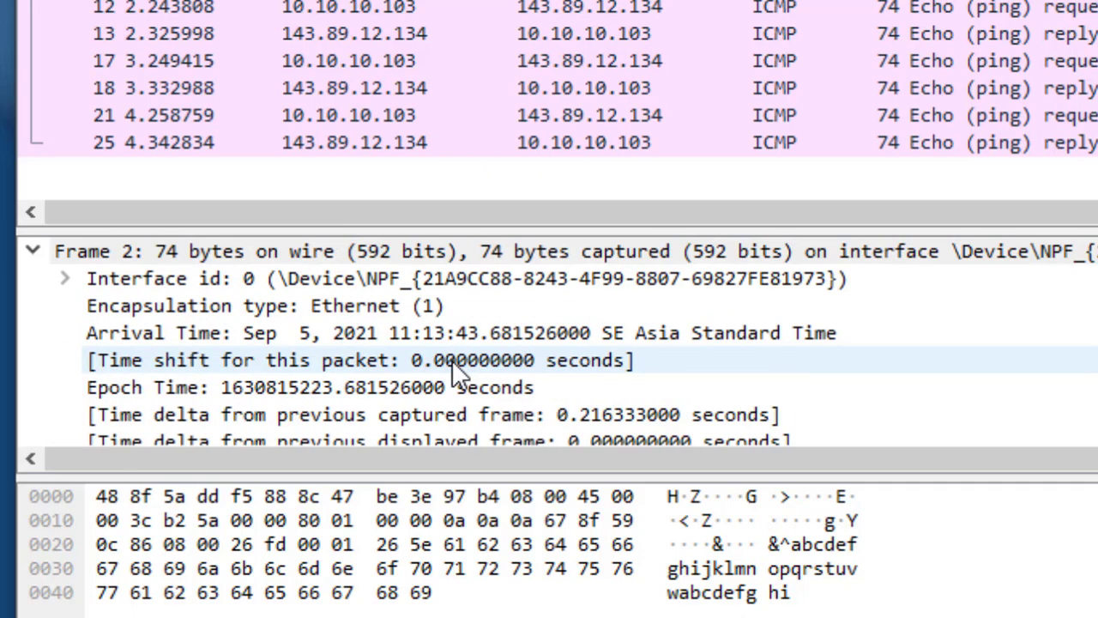
pyautogui.click(33, 252)
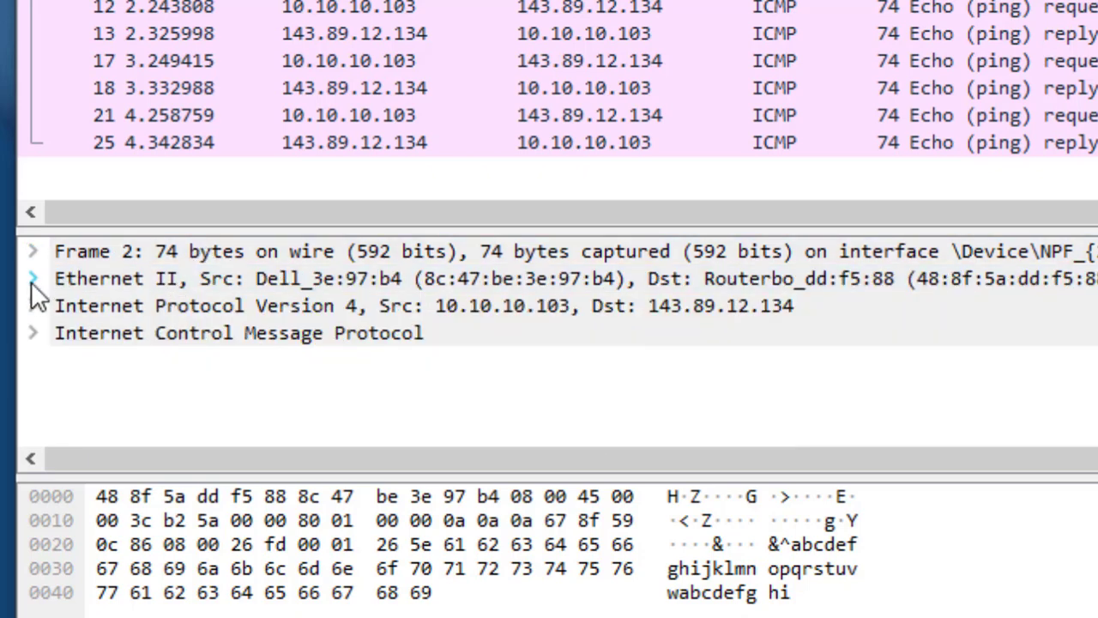
# Step: Expand the Ethernet II details of the first echo request, examine the destination and source MAC addresses, and collapse the section
pyautogui.click(32, 279)
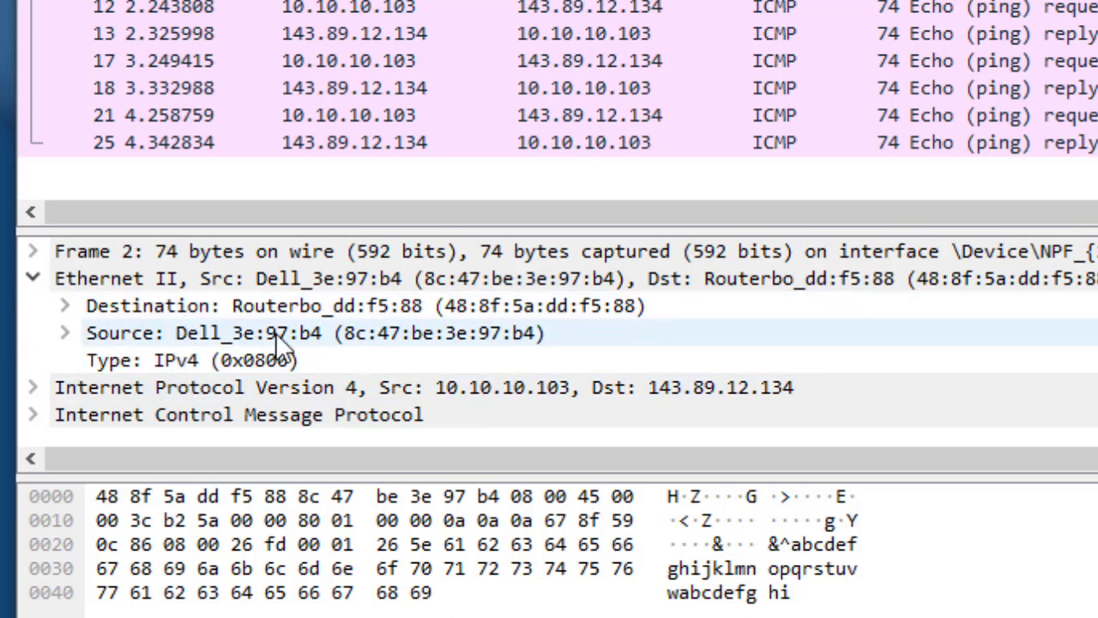
pyautogui.click(338, 306)
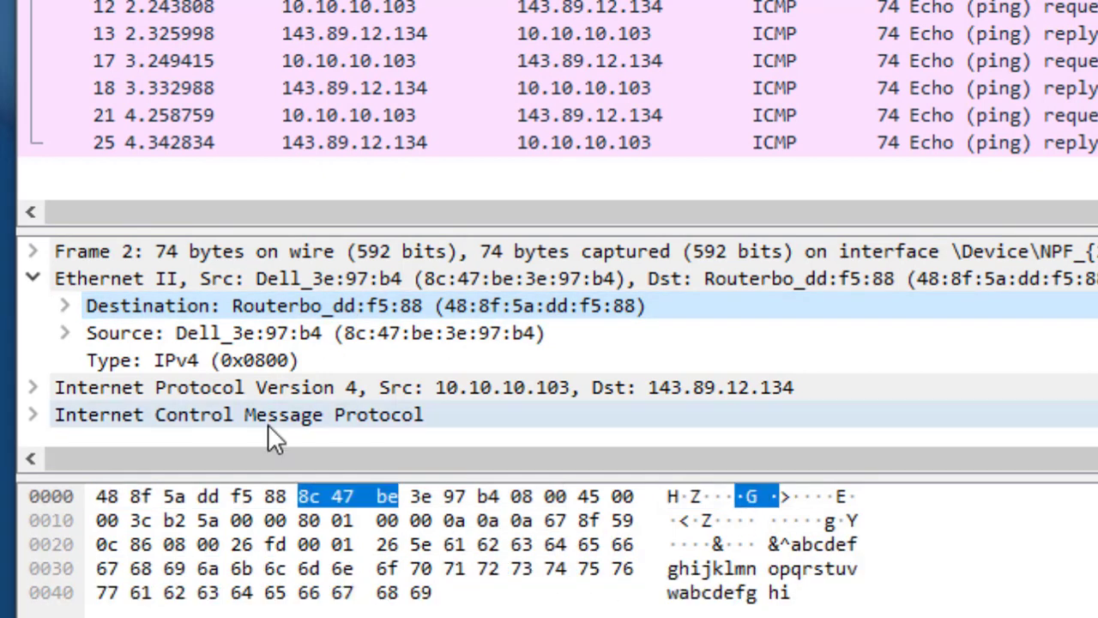
pyautogui.click(253, 308)
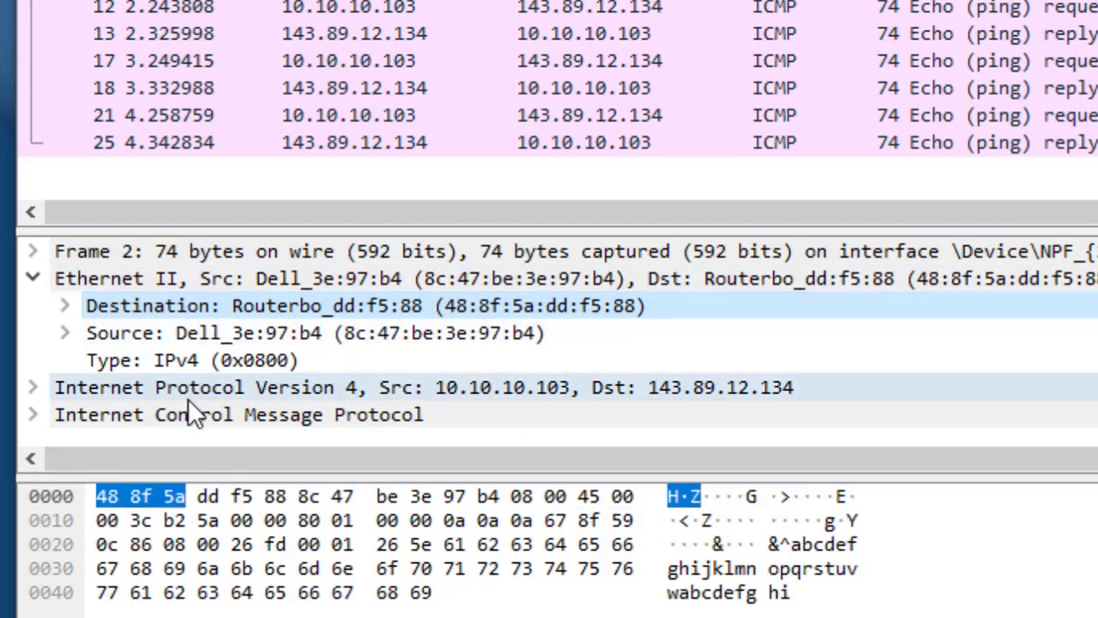
pyautogui.click(31, 279)
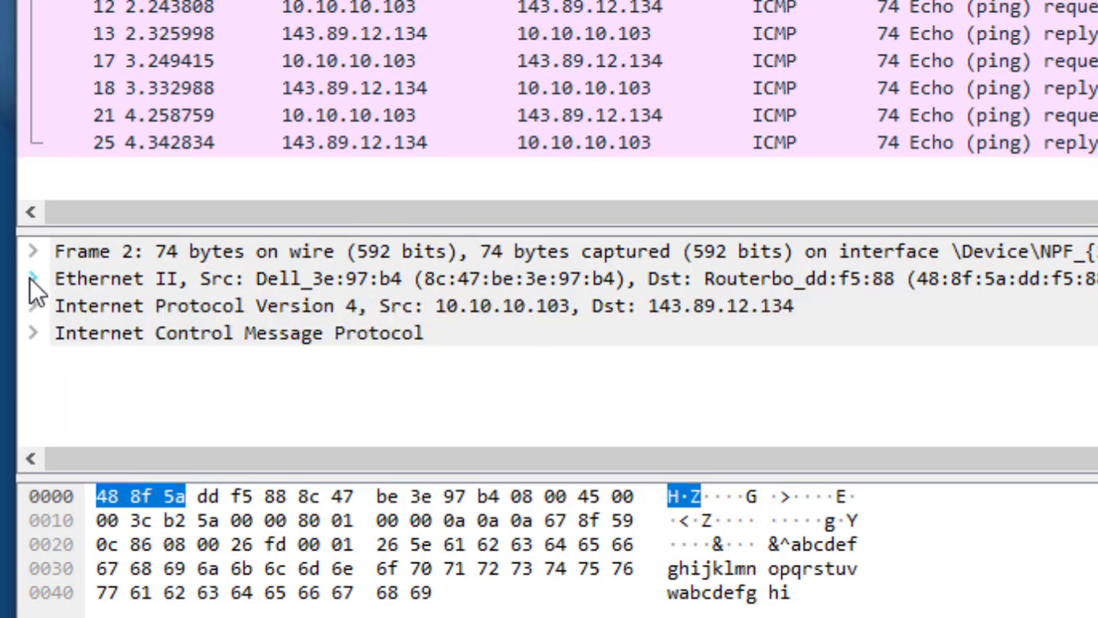
# Step: Expand the Internet Protocol Version 4 details of the first echo request and examine its header fields from Version to Destination Address
pyautogui.click(36, 304)
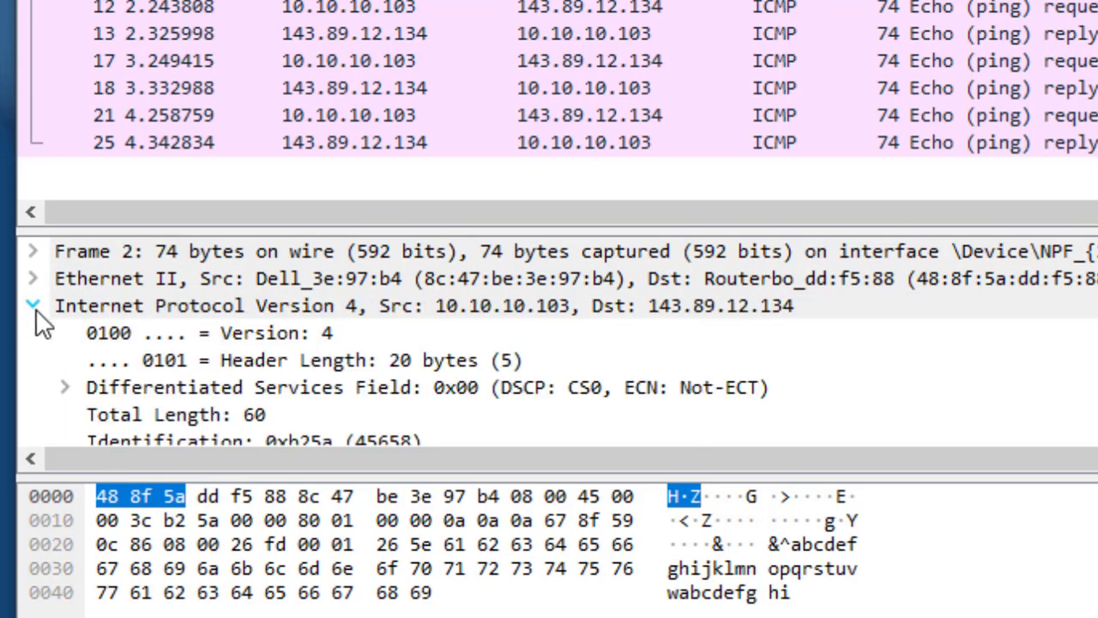
pyautogui.click(274, 308)
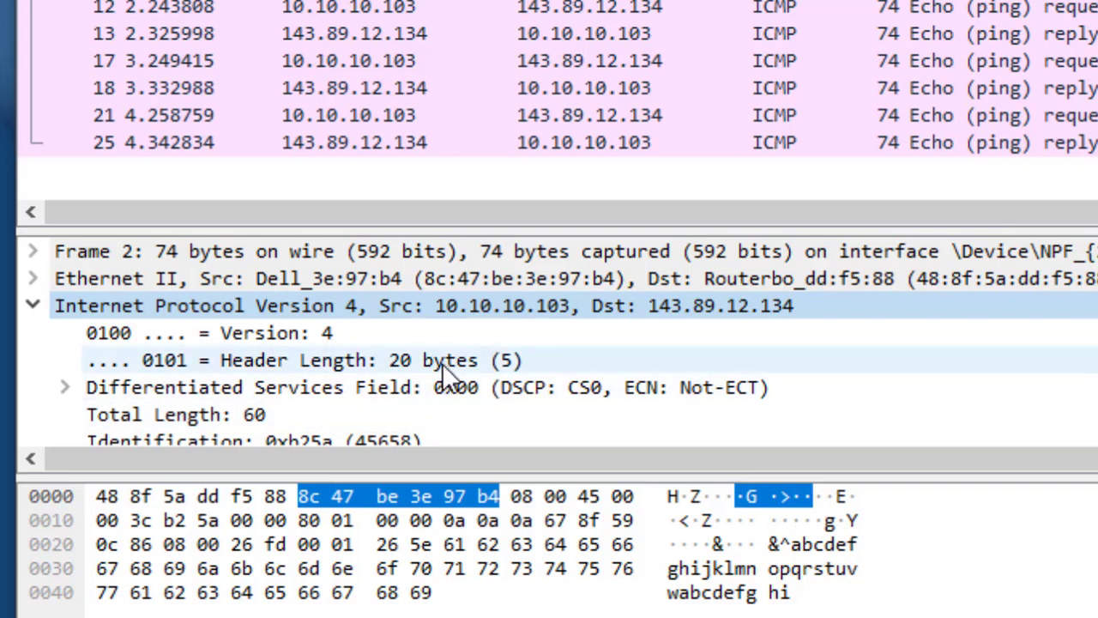
pyautogui.scroll(-1, 544, 388)
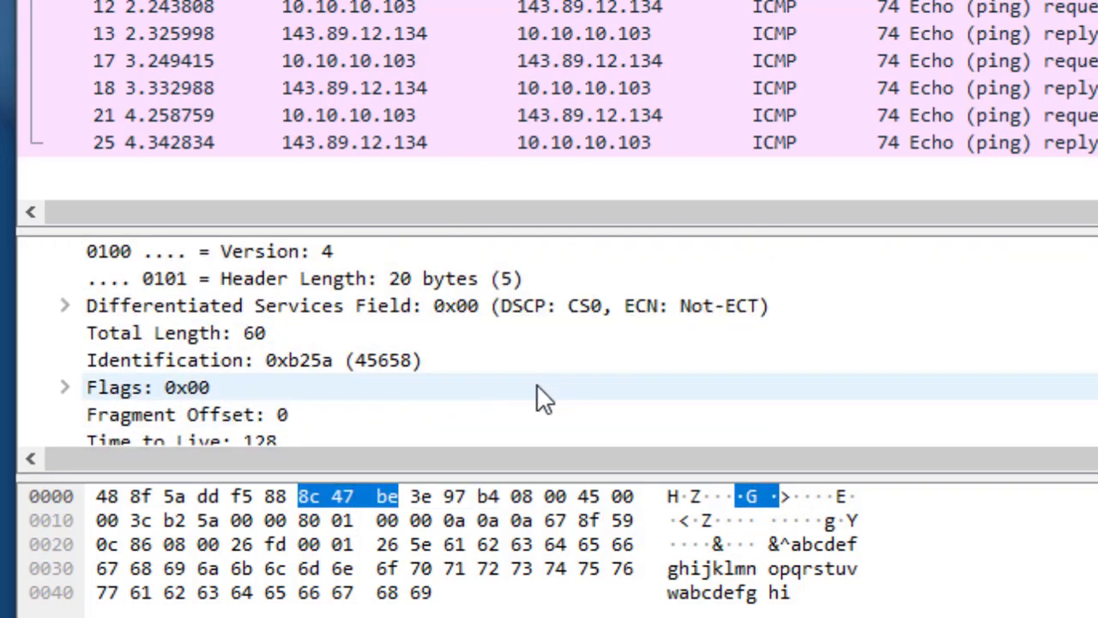
pyautogui.scroll(-1, 498, 384)
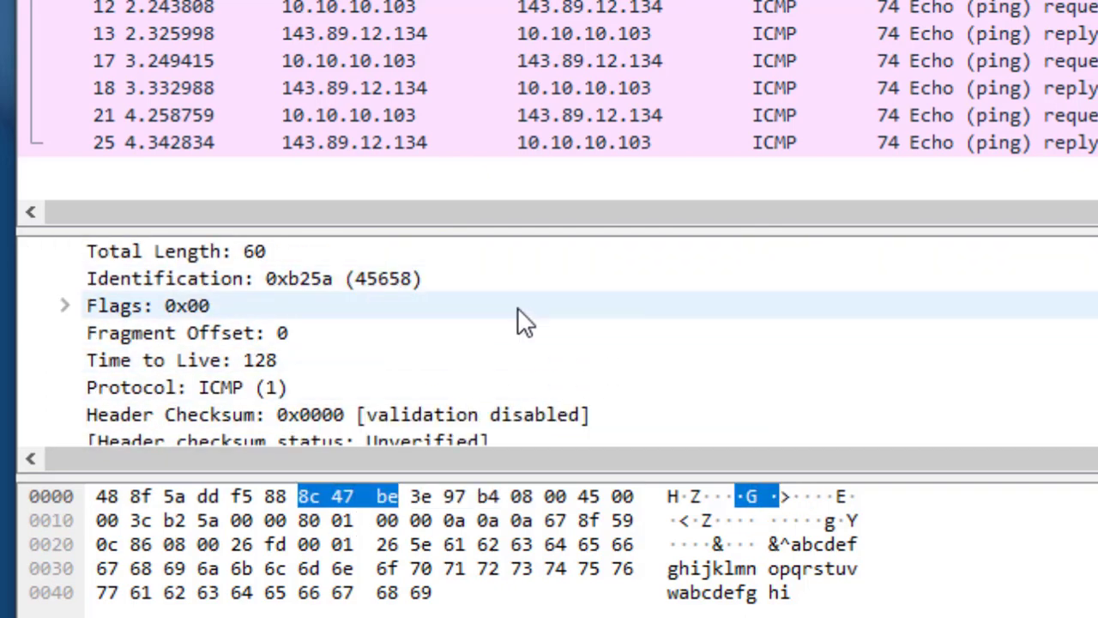
pyautogui.scroll(-1, 516, 305)
pyautogui.scroll(1, 505, 322)
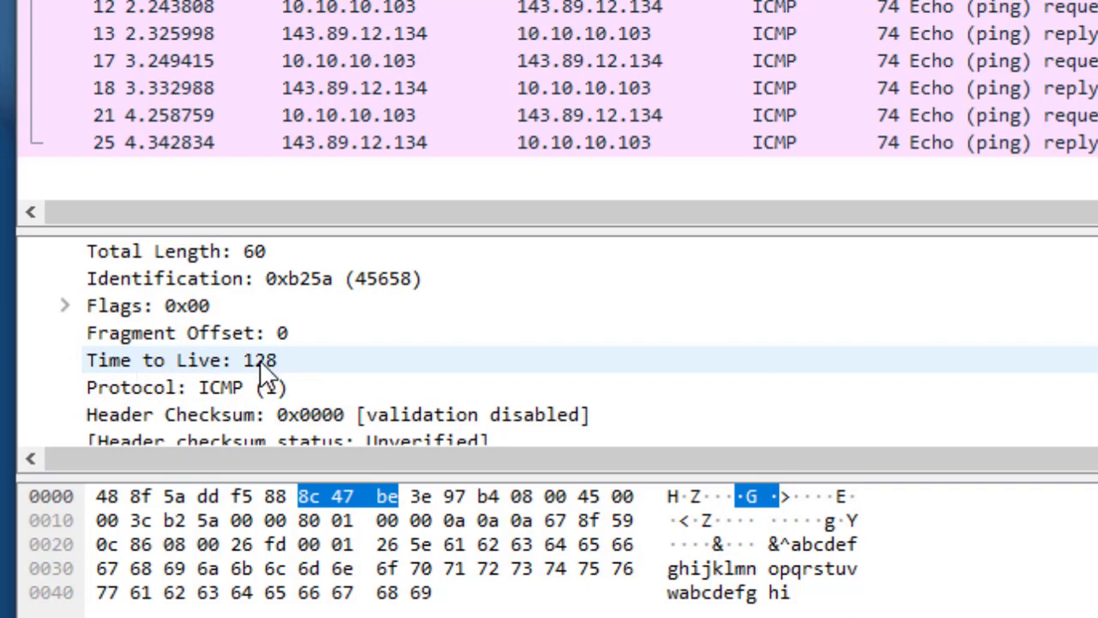
pyautogui.scroll(-2, 381, 333)
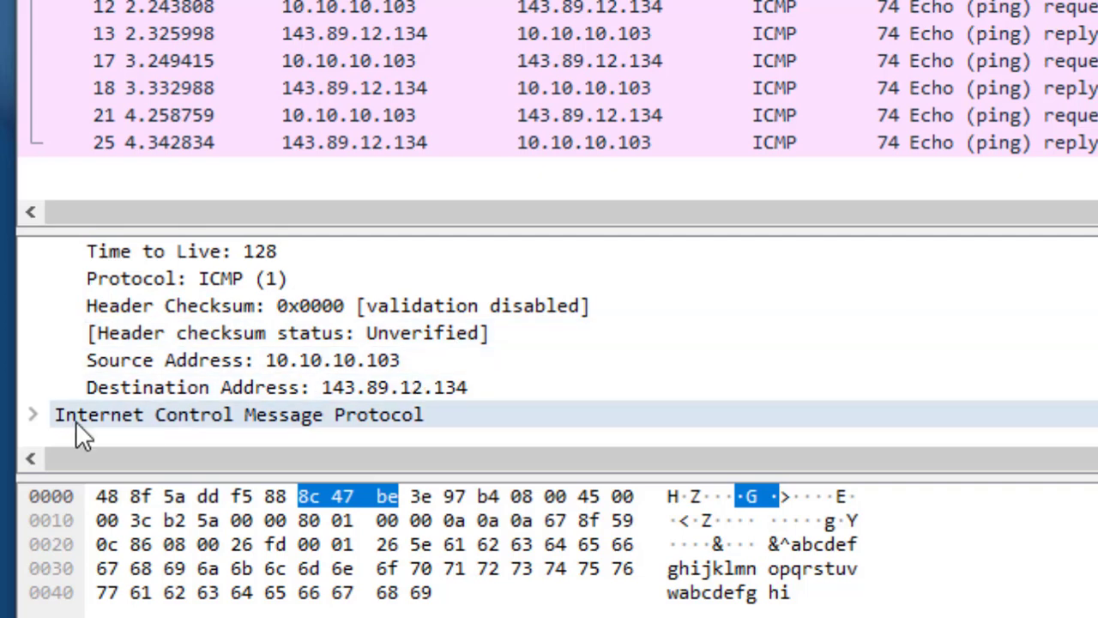
# Step: Expand the Internet Control Message Protocol details of the first echo request and examine its type, code, checksum and identifier fields
pyautogui.click(34, 414)
pyautogui.scroll(-2, 462, 377)
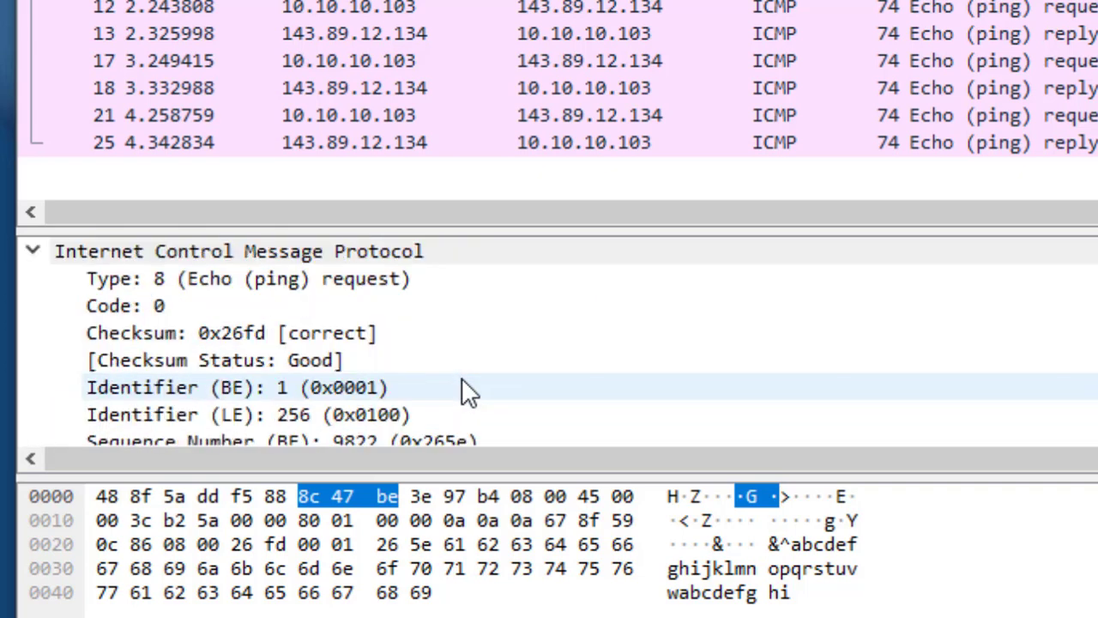
pyautogui.scroll(1, 462, 380)
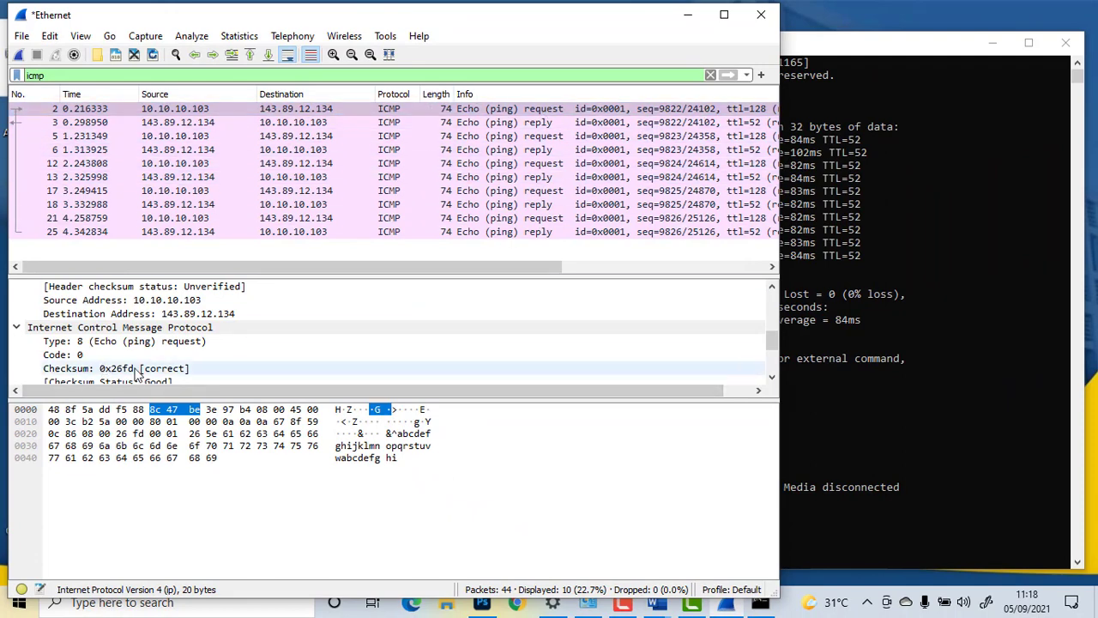
pyautogui.scroll(-2, 168, 369)
pyautogui.scroll(8, 182, 361)
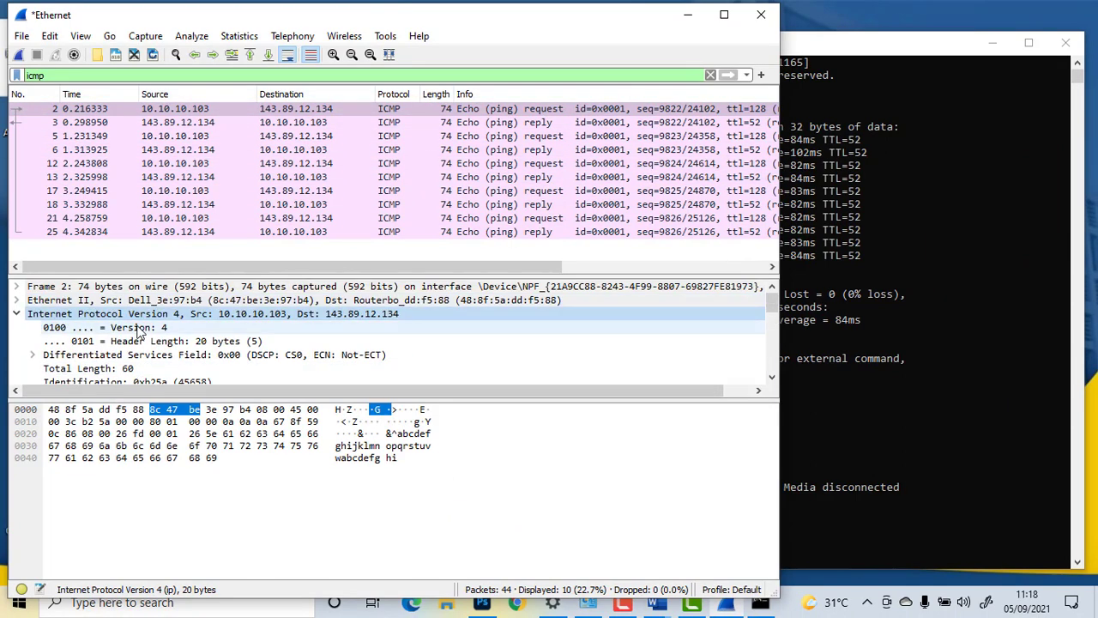
# Step: Select the first echo reply, examine its addresses, Info column and Ethernet II line, and collapse its IPv4 and ICMP details
pyautogui.click(214, 126)
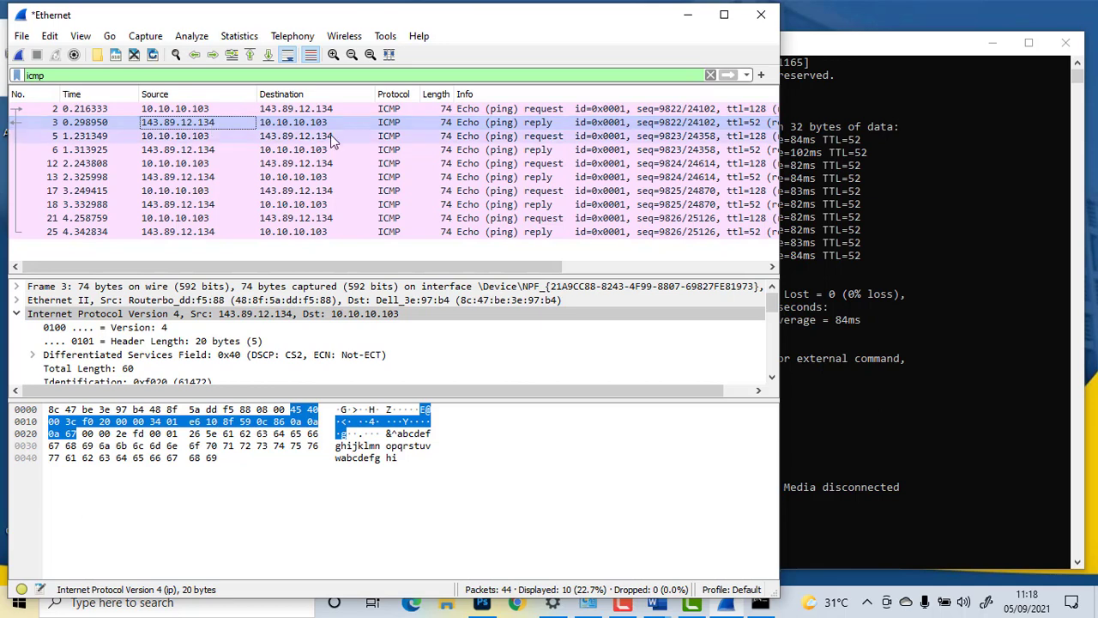
pyautogui.moveTo(518, 268); pyautogui.dragTo(584, 267)
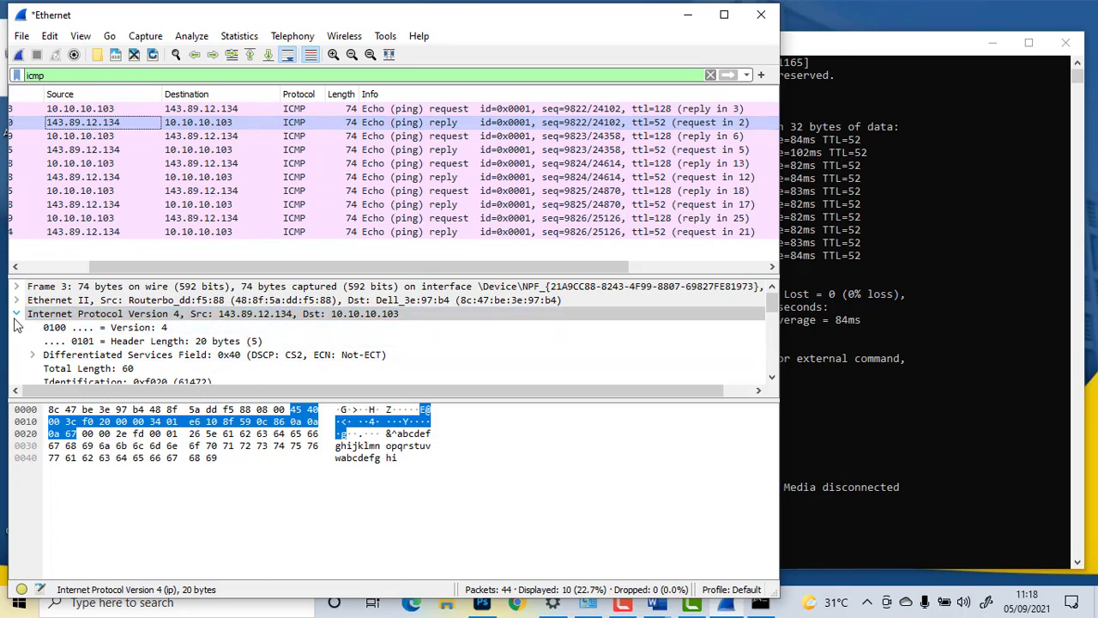
pyautogui.doubleClick(112, 314)
pyautogui.click(114, 127)
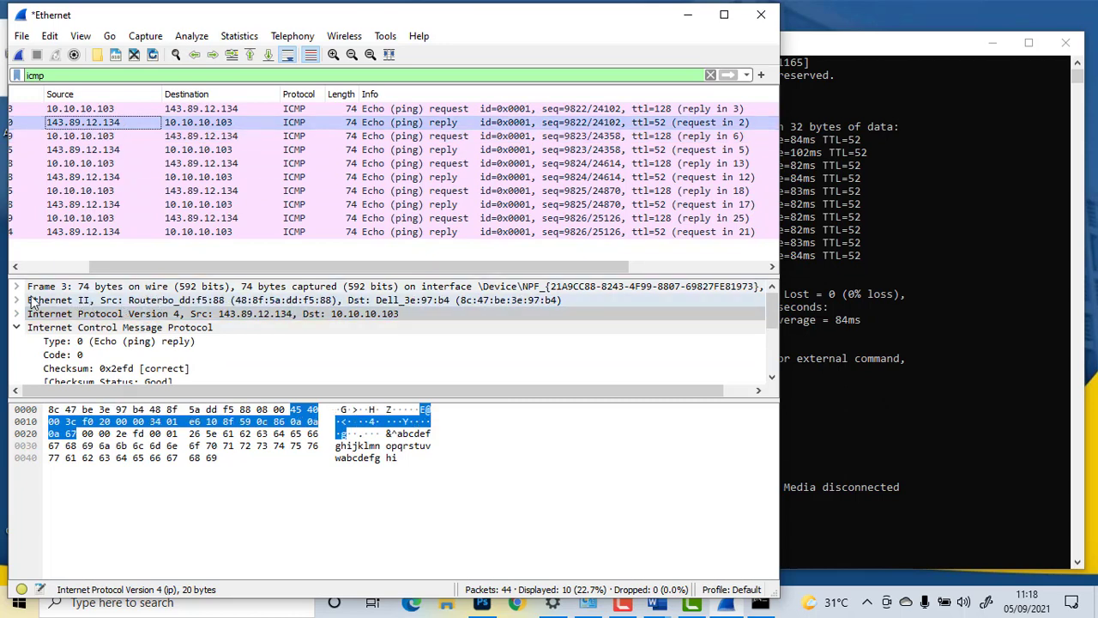
pyautogui.click(77, 300)
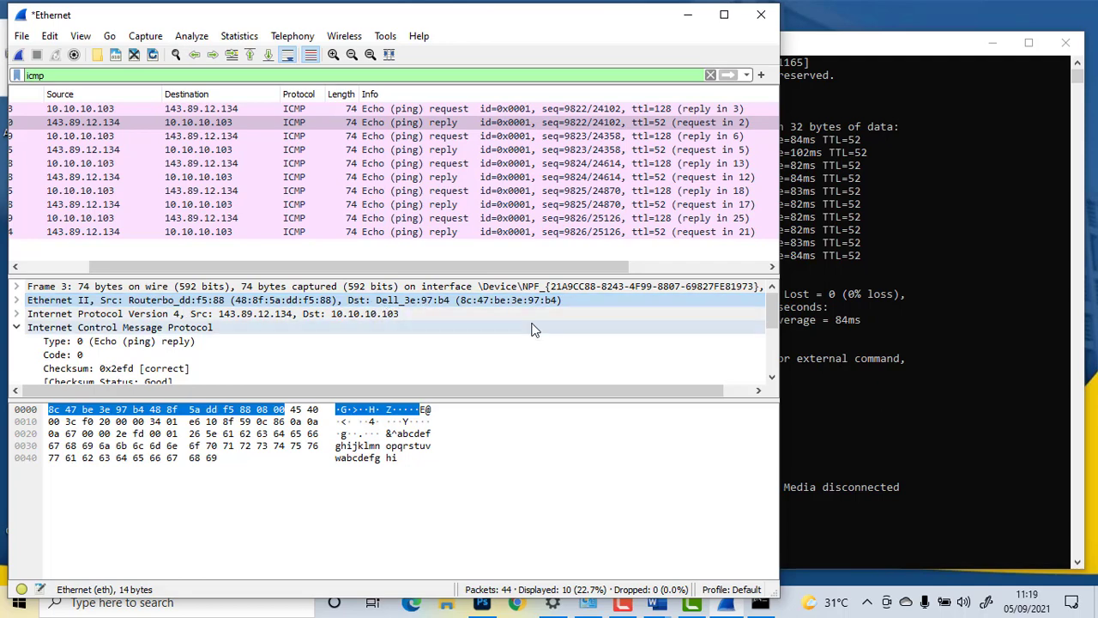
pyautogui.click(17, 327)
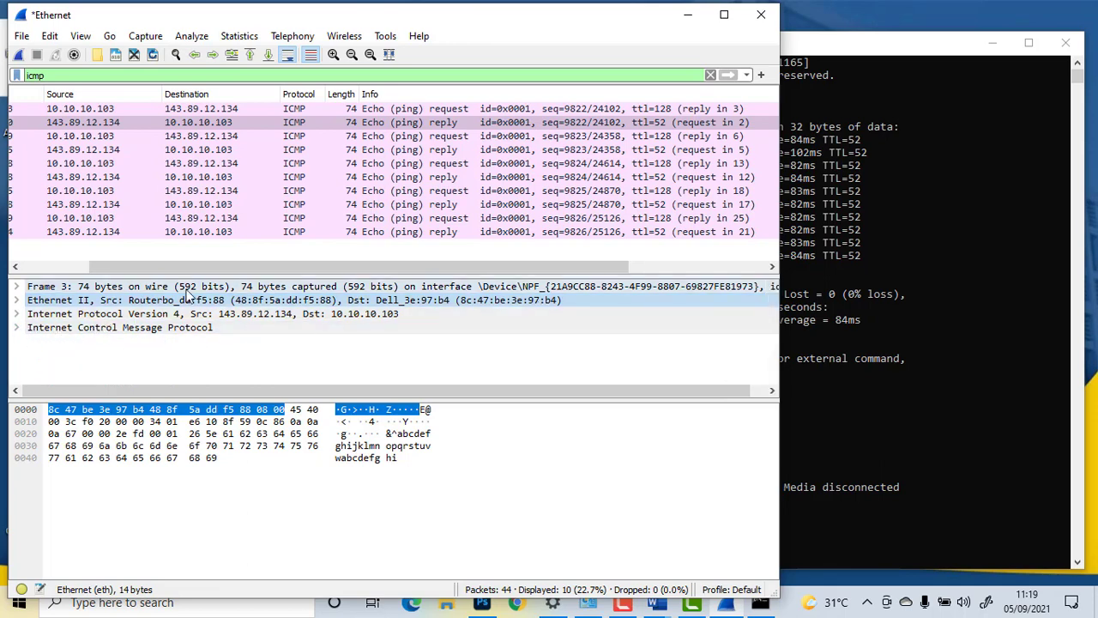
# Step: Go through the remaining echo request and reply packets one by one, comparing their source and destination, and return to the first request
pyautogui.click(216, 135)
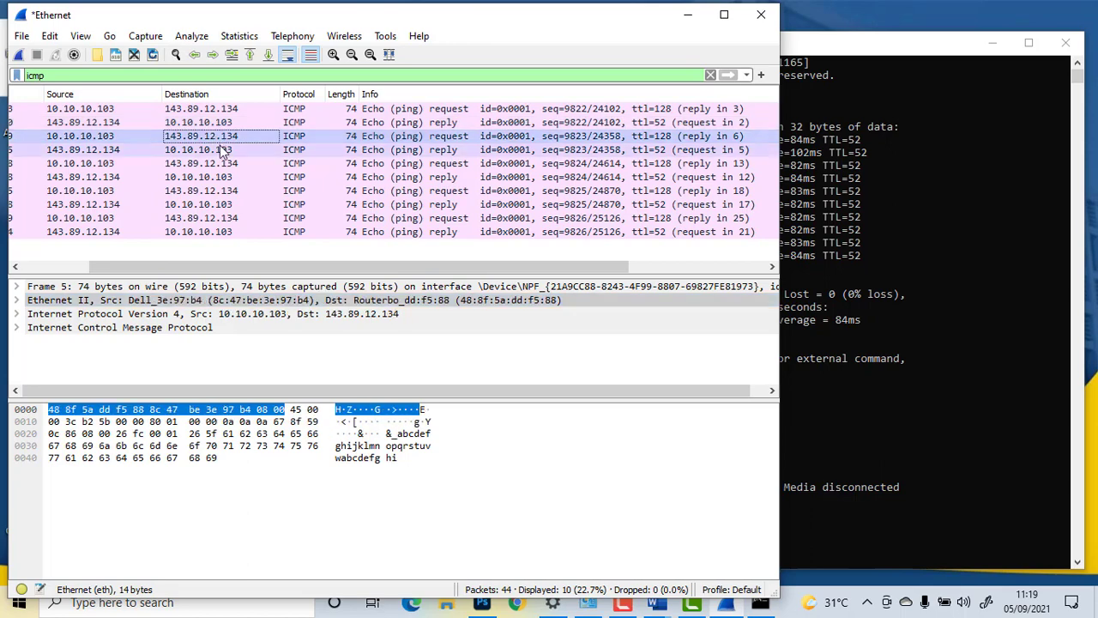
pyautogui.click(222, 149)
pyautogui.click(225, 163)
pyautogui.click(228, 177)
pyautogui.click(232, 190)
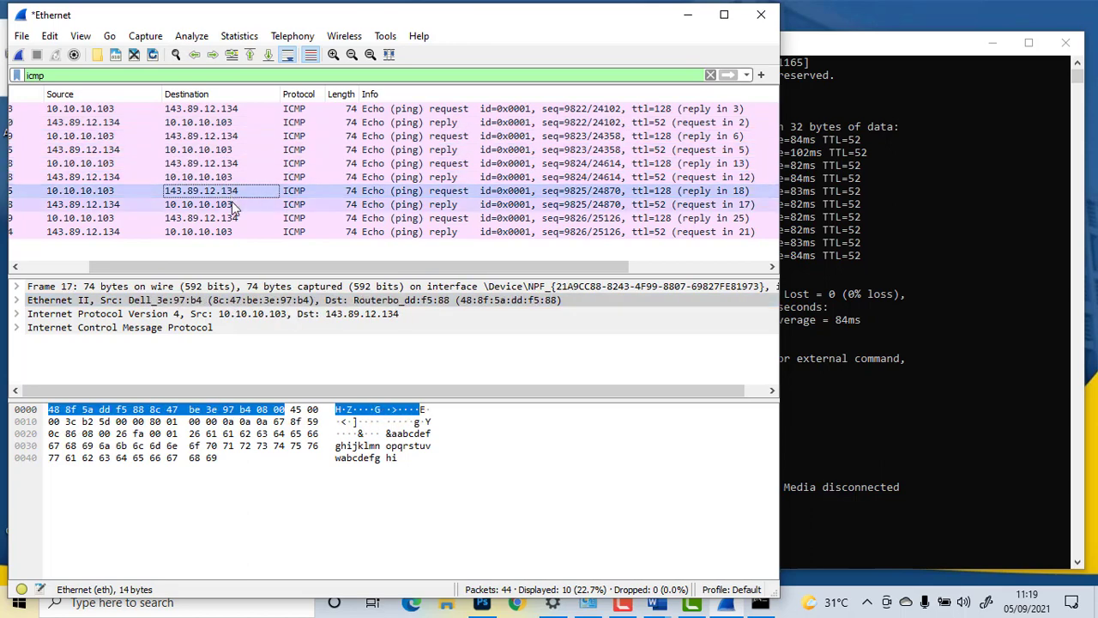
pyautogui.click(236, 204)
pyautogui.click(238, 218)
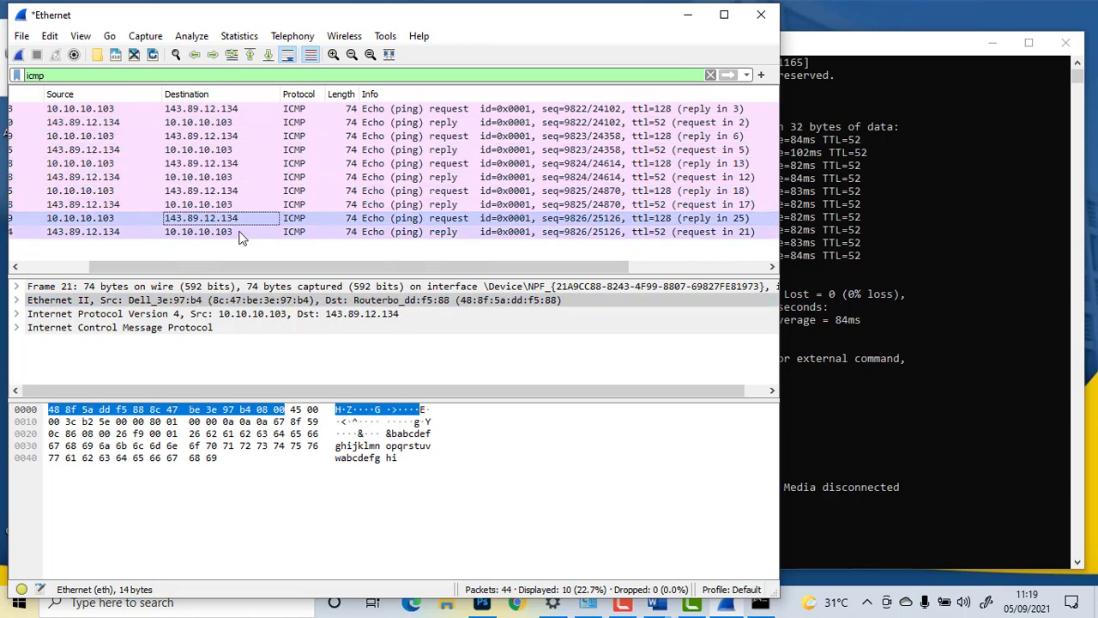
pyautogui.click(240, 234)
pyautogui.click(215, 109)
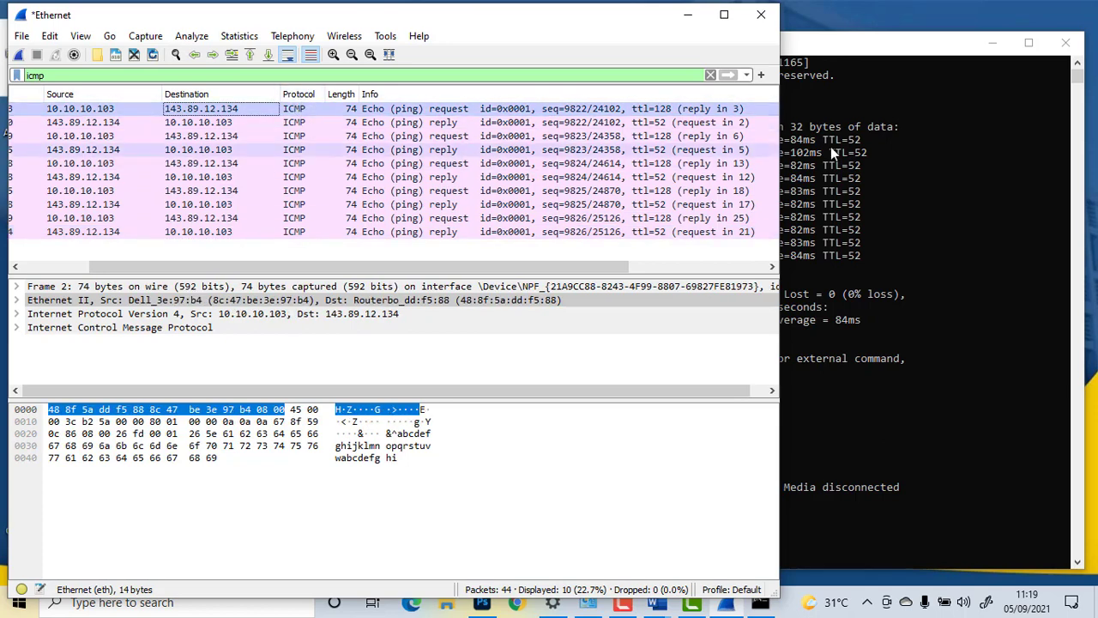
pyautogui.click(897, 47)
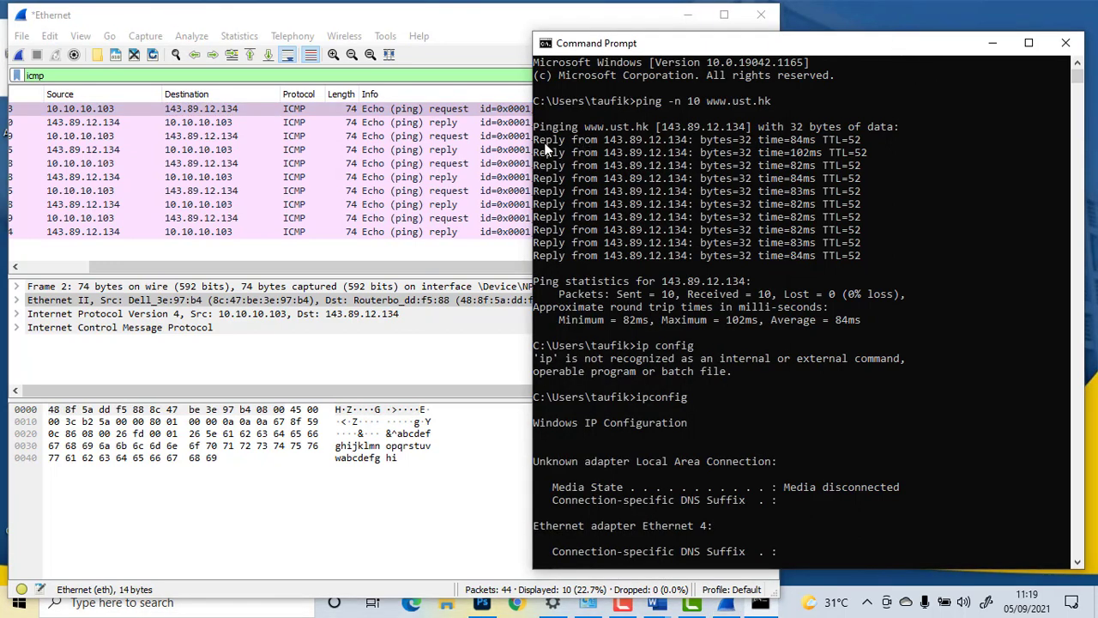
pyautogui.moveTo(533, 140); pyautogui.dragTo(864, 263)
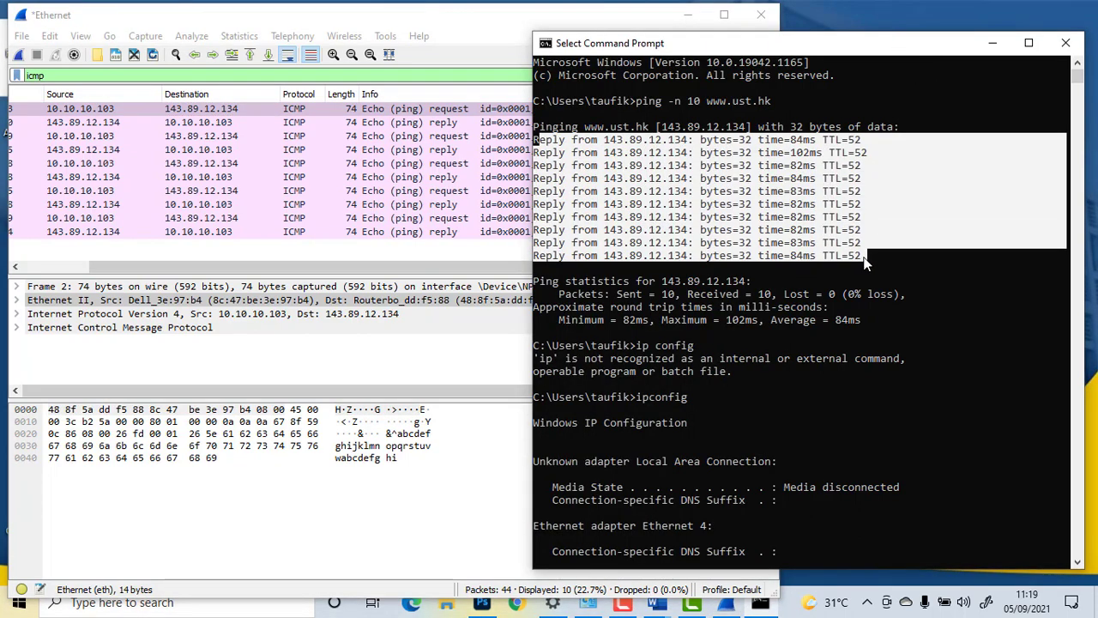
pyautogui.click(190, 379)
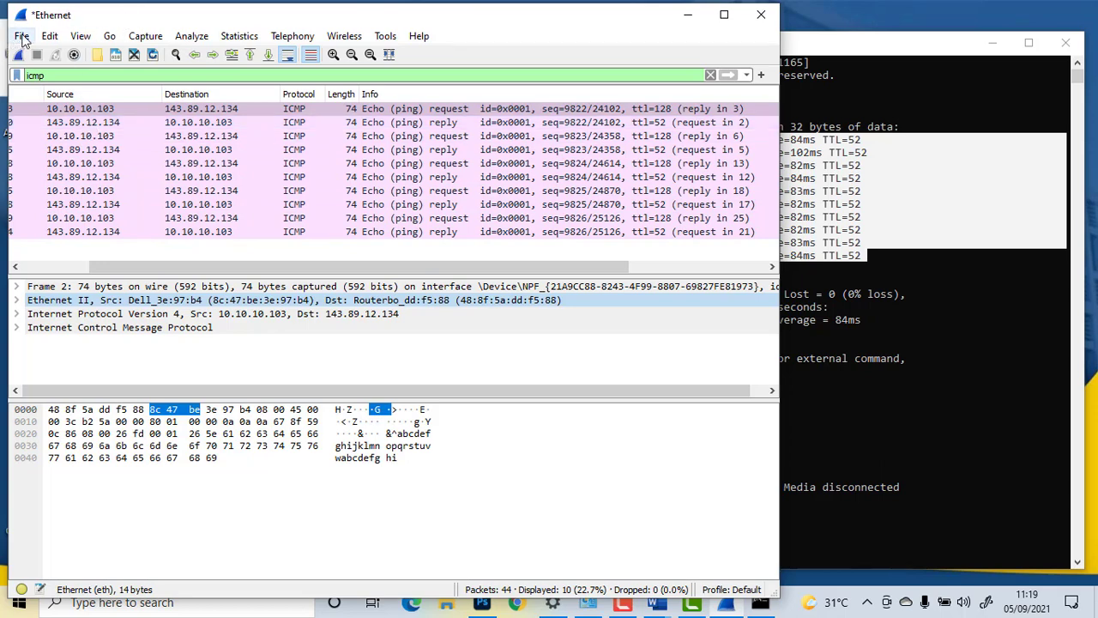
# Step: Select the first six ICMP packets, set the print range to selected packets only, and close the print dialog without printing
pyautogui.click(21, 38)
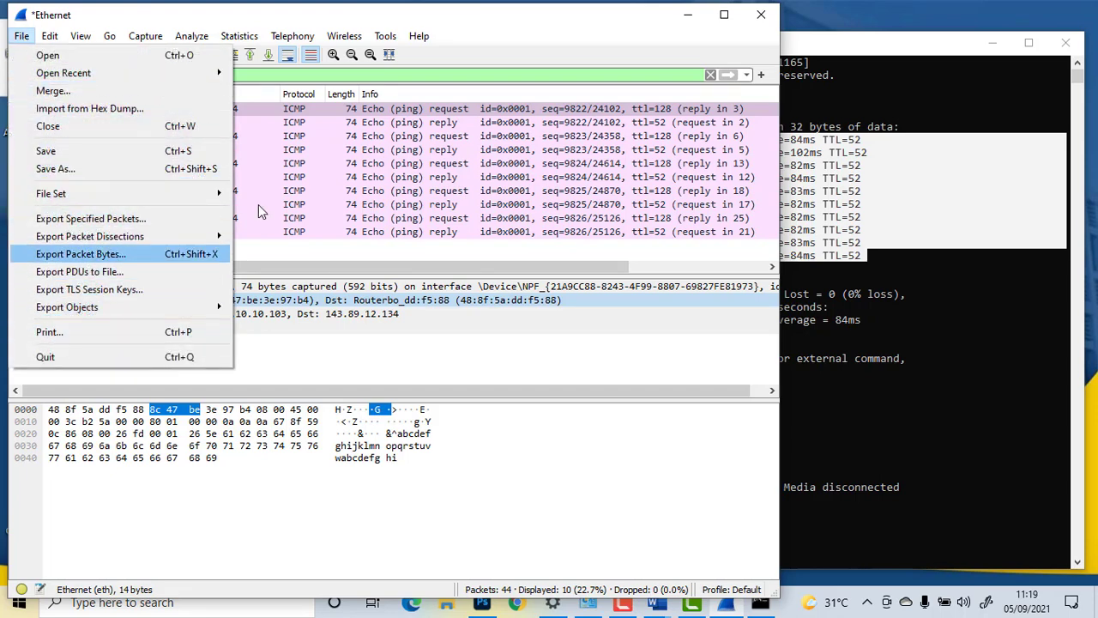
pyautogui.click(343, 150)
pyautogui.click(243, 112)
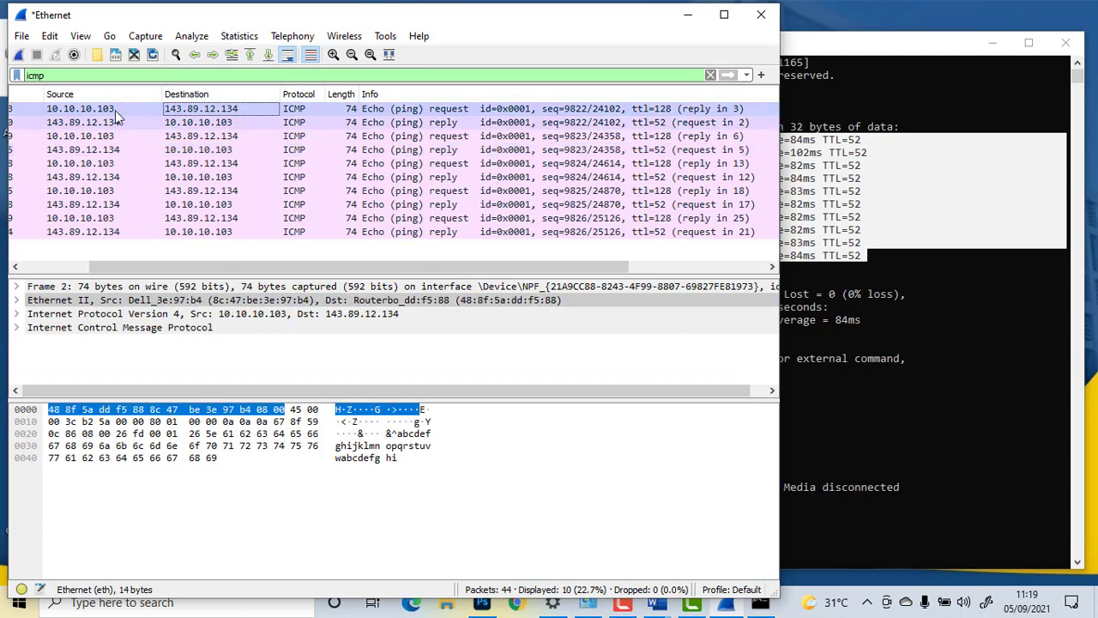
pyautogui.keyDown('shift'); pyautogui.click(120, 180); pyautogui.keyUp('shift')
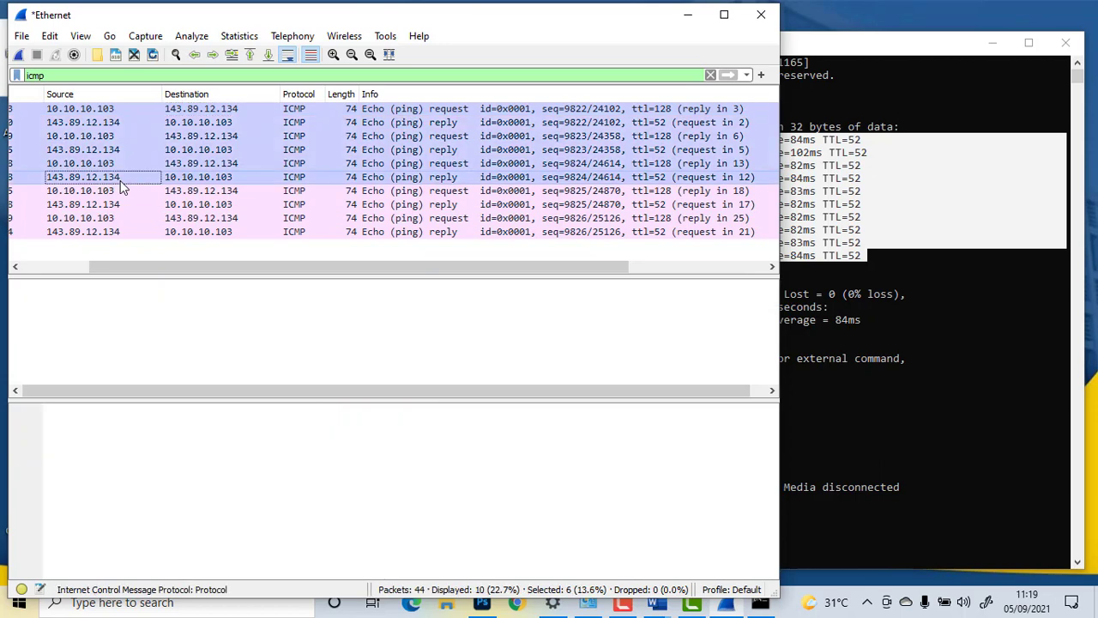
pyautogui.click(21, 36)
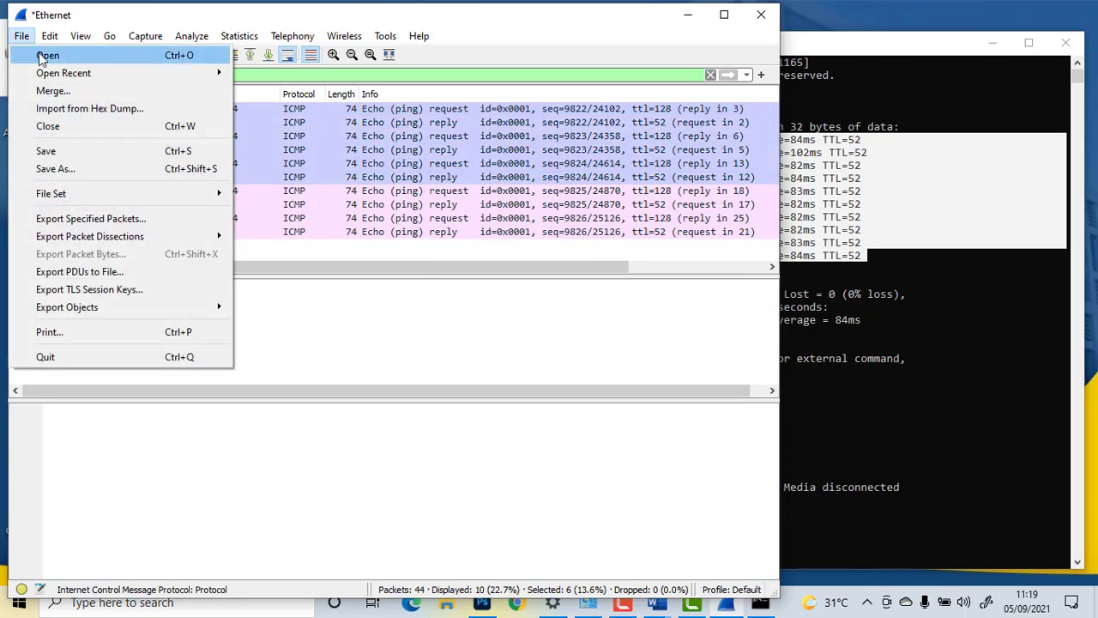
pyautogui.click(127, 331)
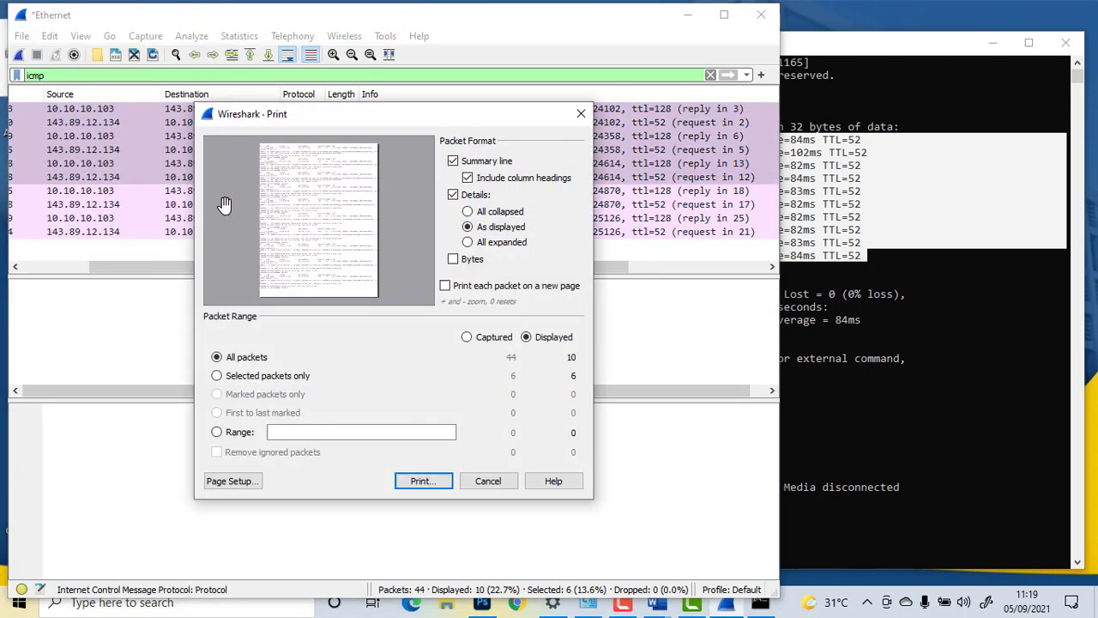
pyautogui.click(217, 375)
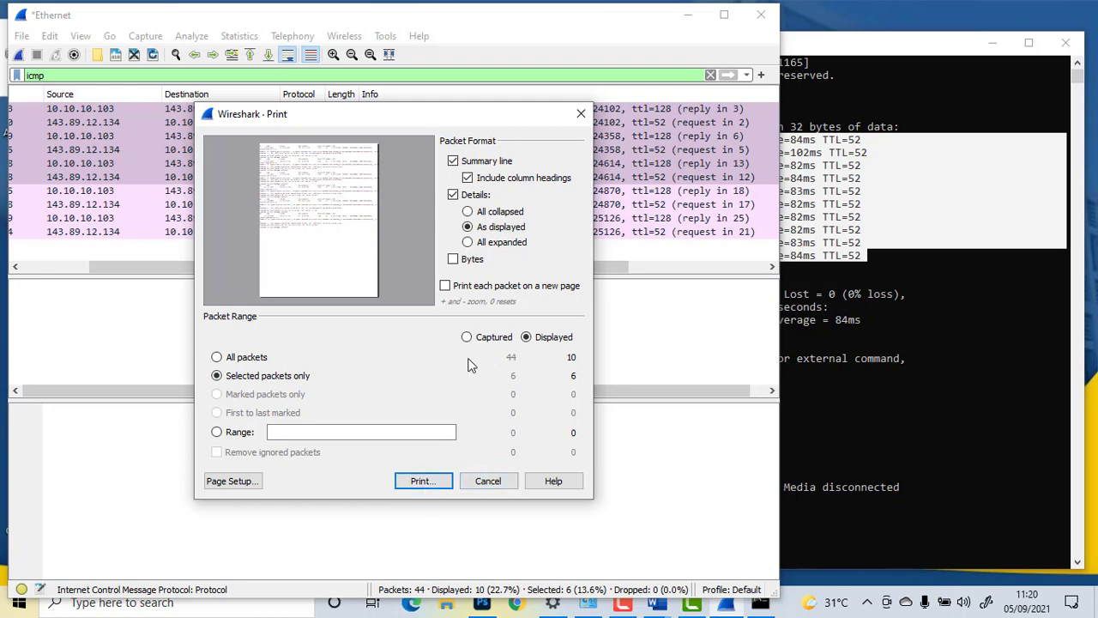
pyautogui.click(489, 481)
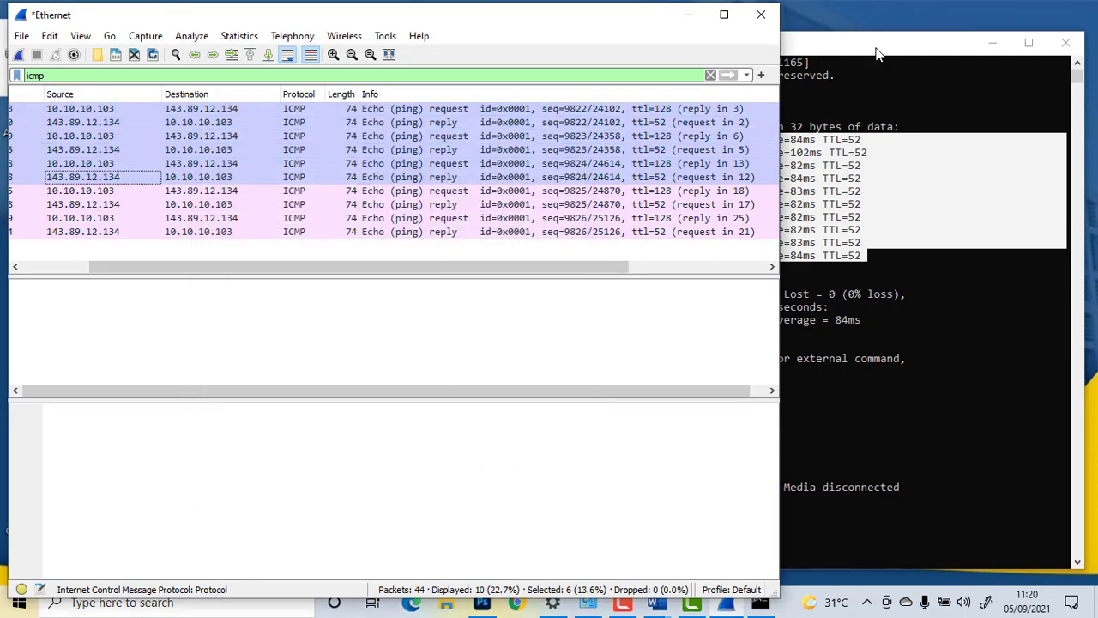
pyautogui.click(807, 41)
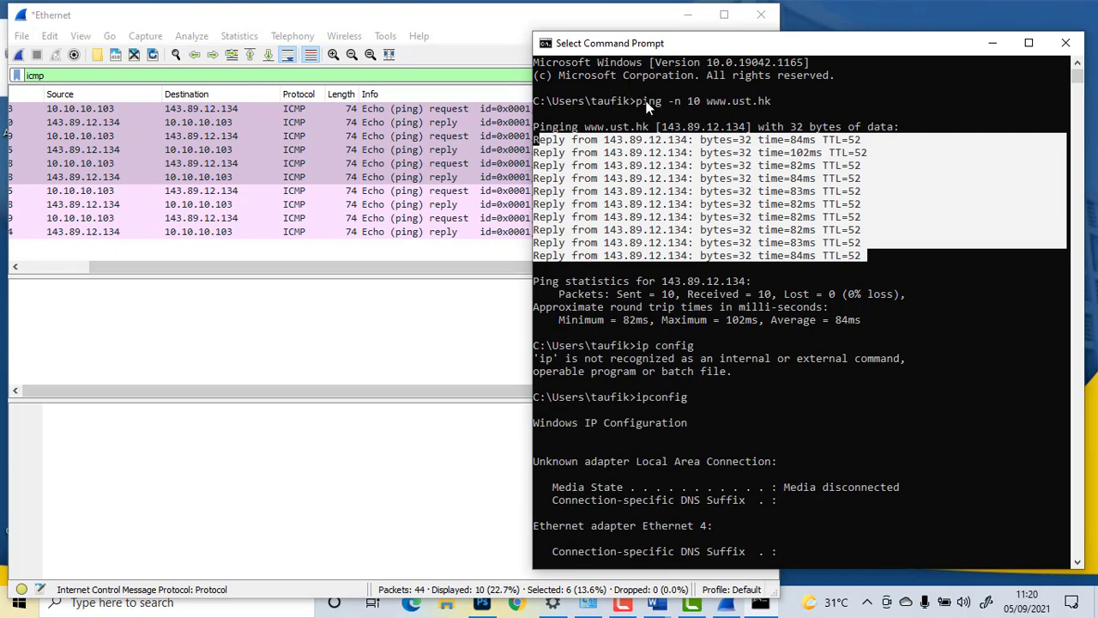
pyautogui.click(760, 206)
pyautogui.scroll(-20, 767, 279)
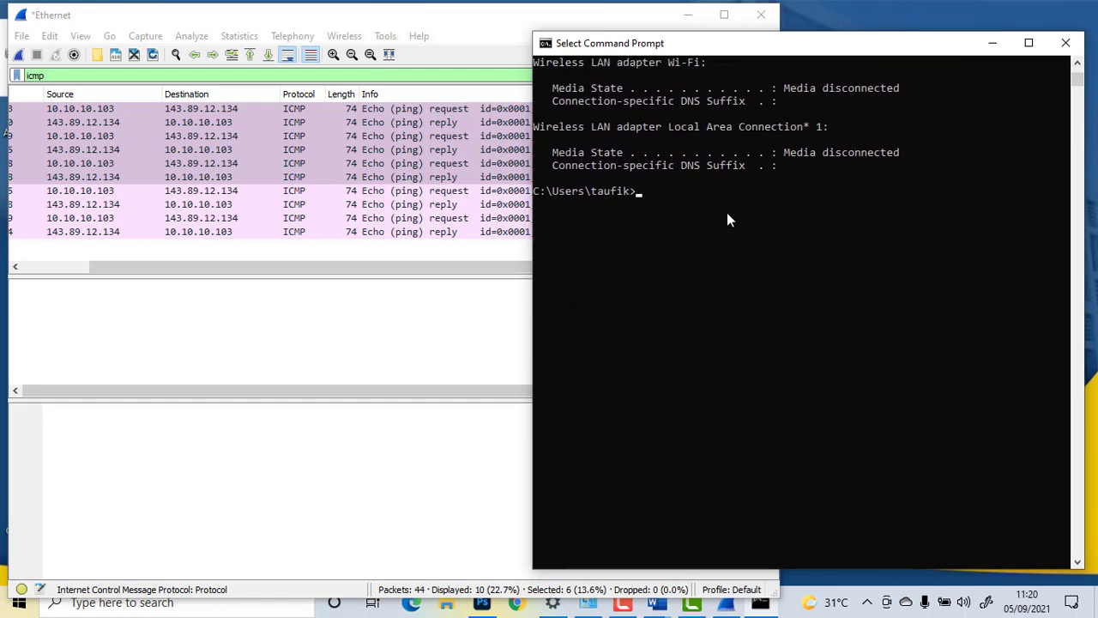
pyautogui.write('t')
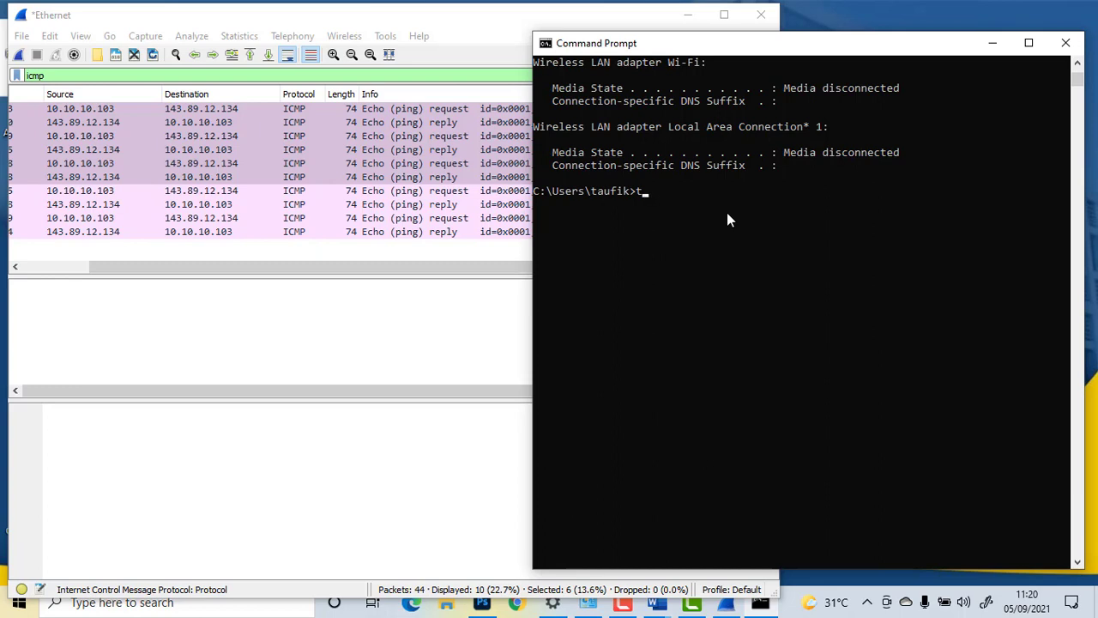
pyautogui.write('racert www.ust.hk')
pyautogui.press('Return')
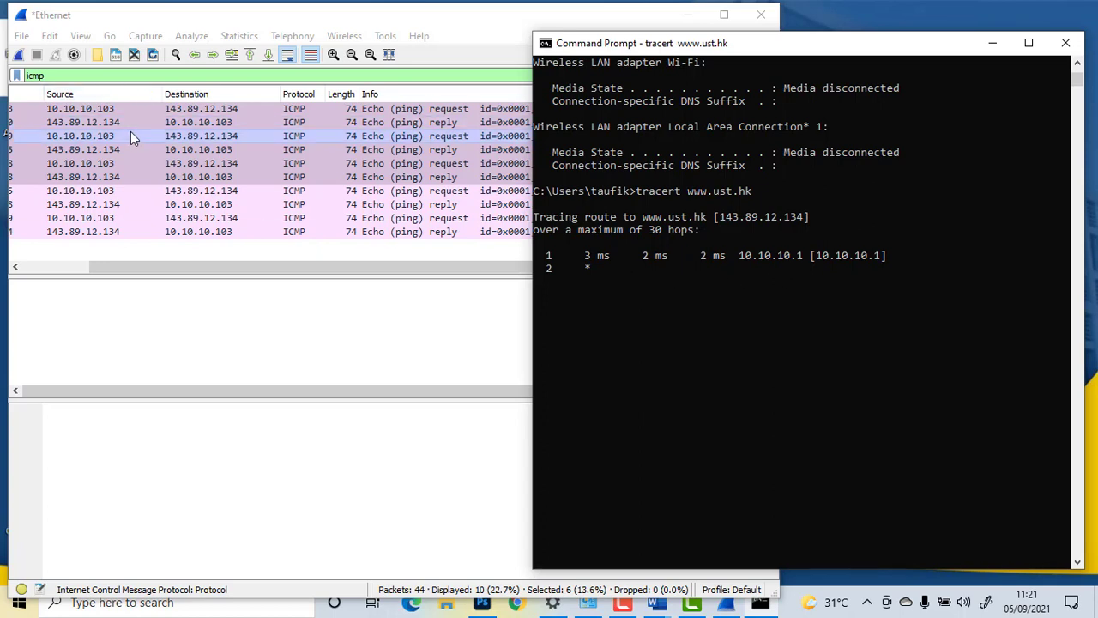
pyautogui.hotkey('ctrl', 'c')
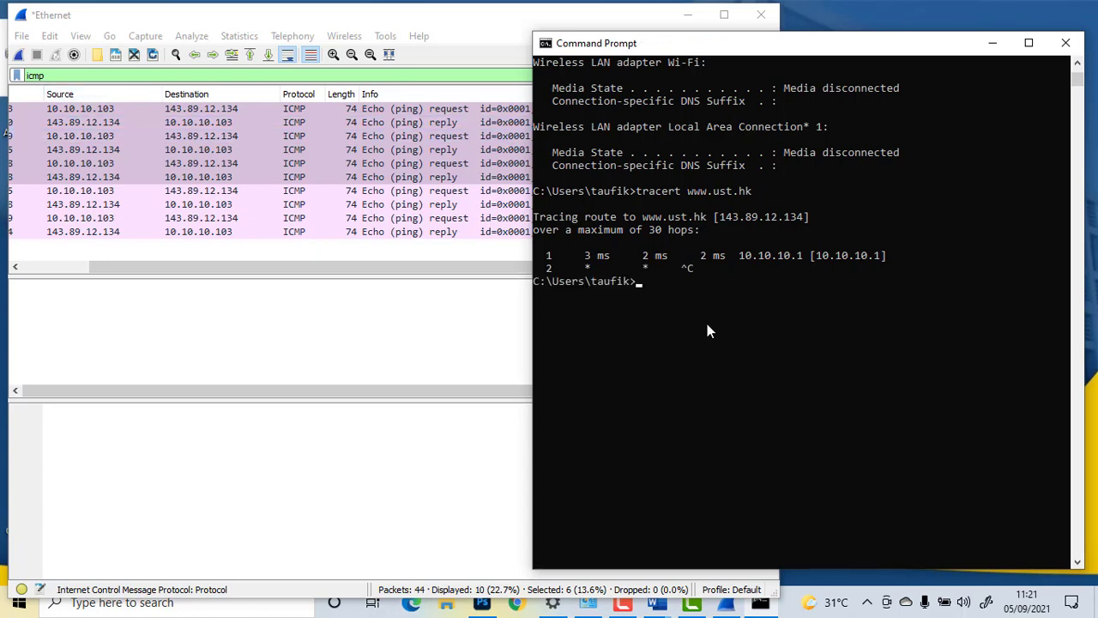
pyautogui.press('Up')
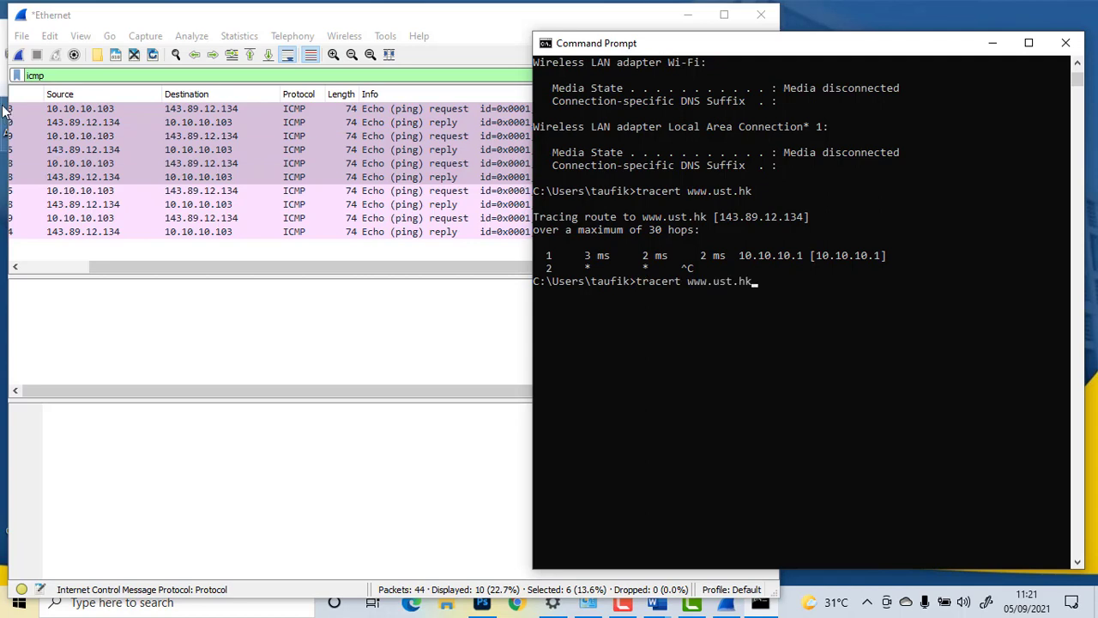
pyautogui.click(19, 55)
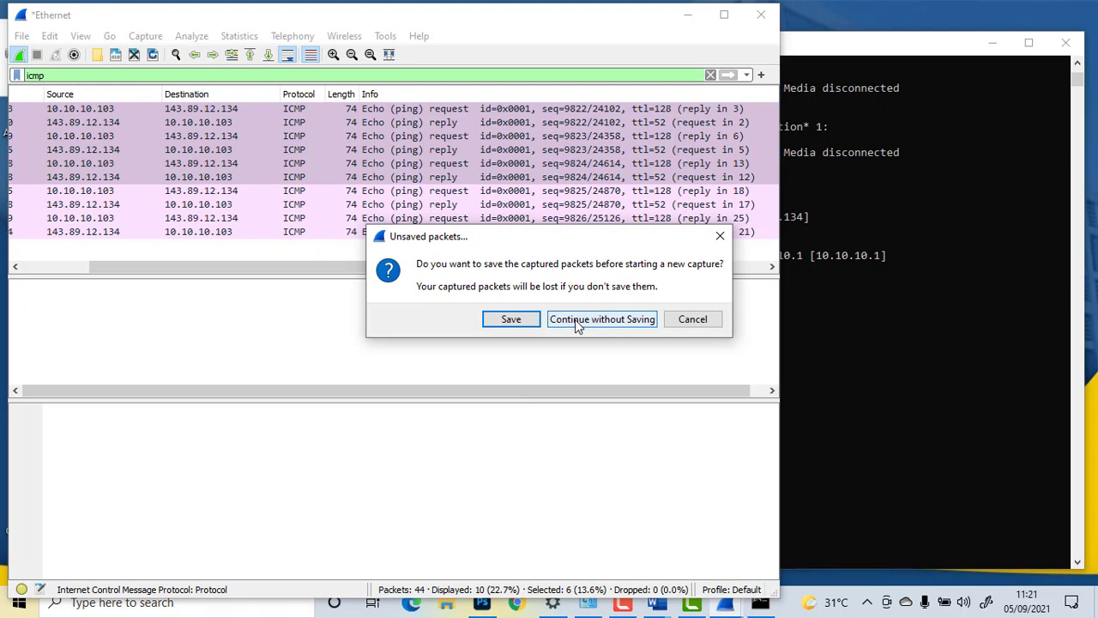
pyautogui.click(575, 319)
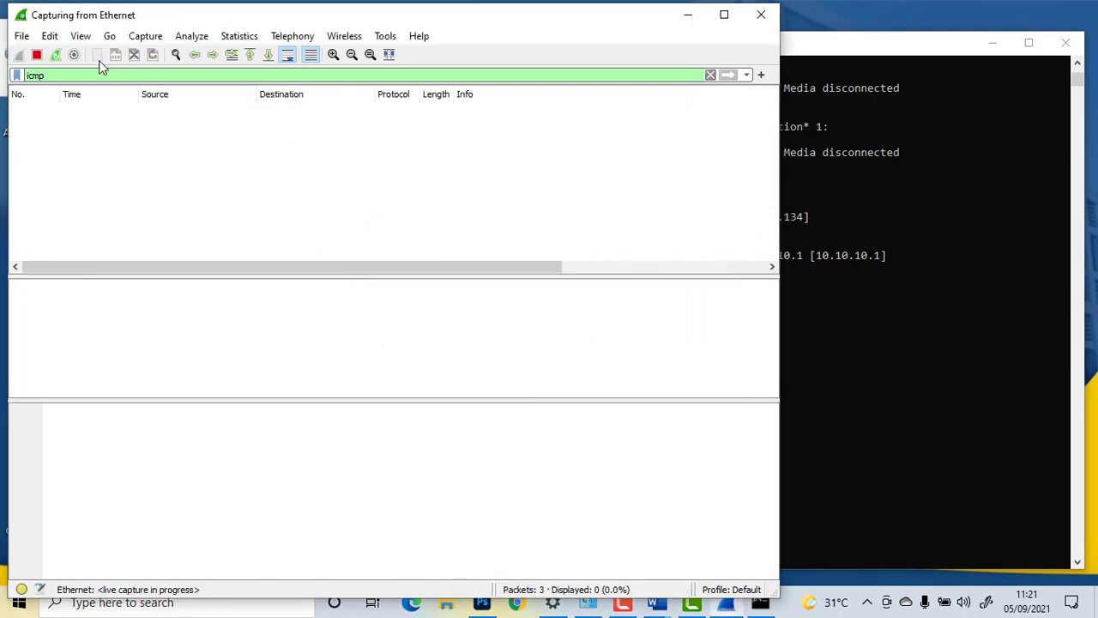
pyautogui.click(899, 365)
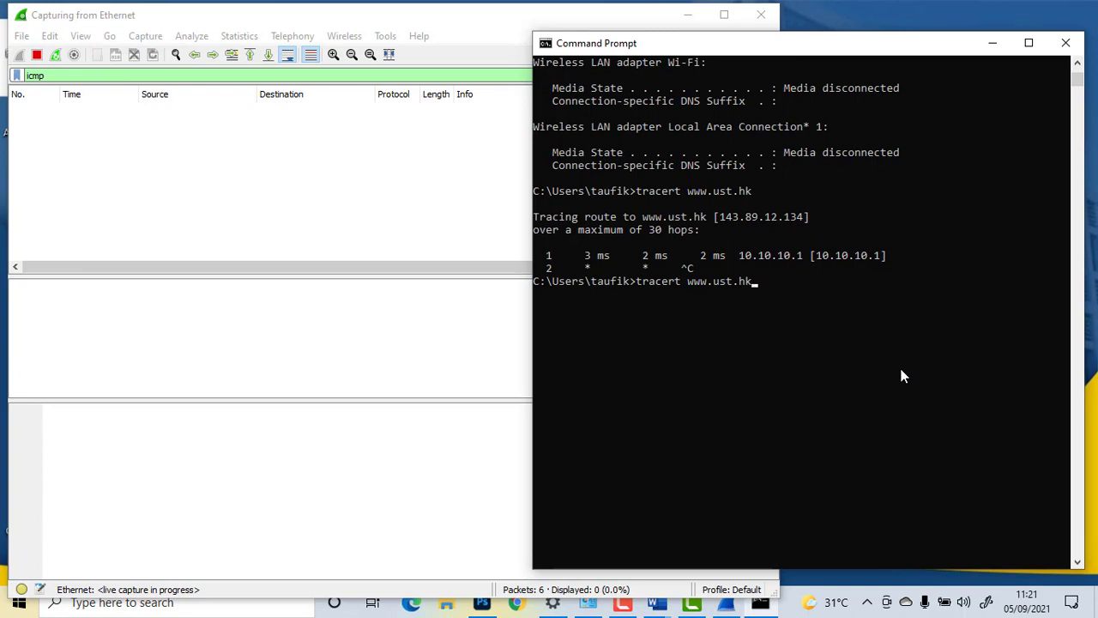
pyautogui.press('Return')
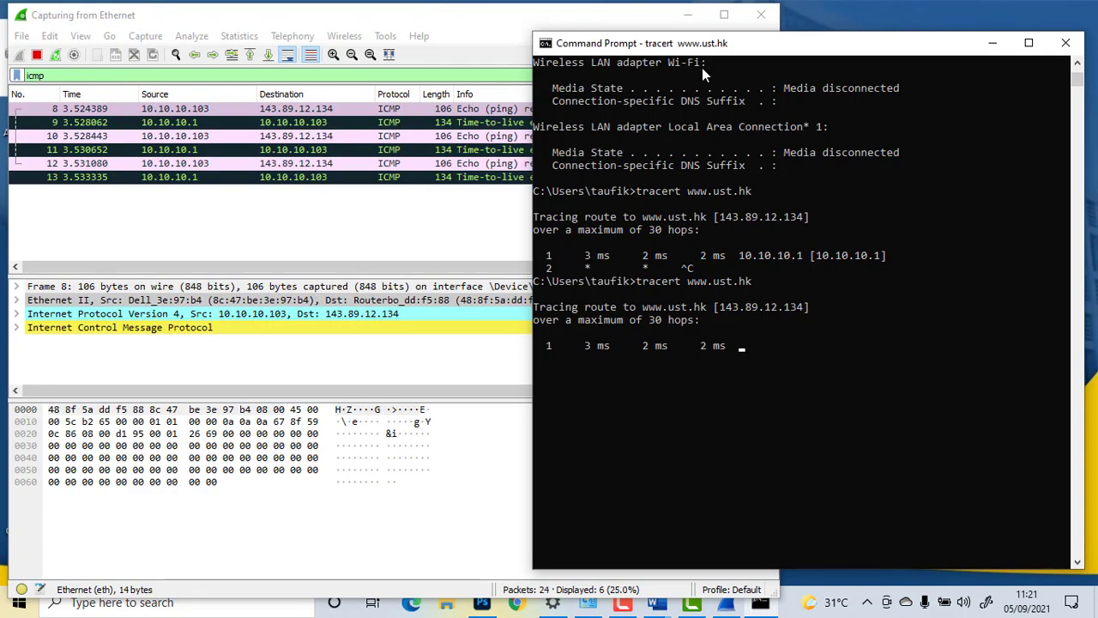
pyautogui.moveTo(725, 49); pyautogui.dragTo(676, 31)
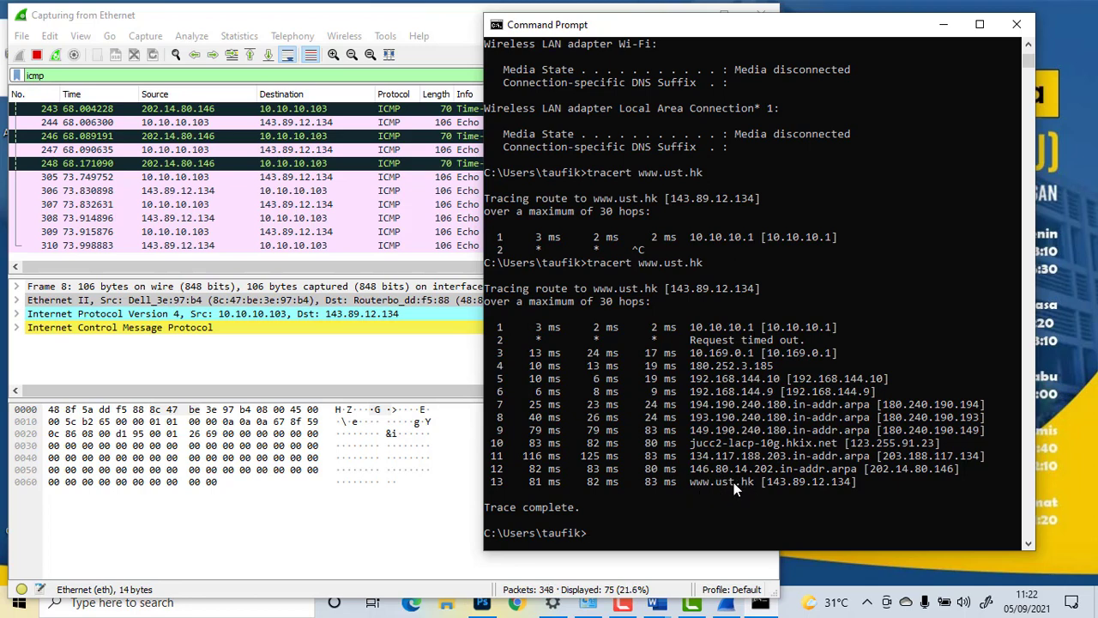
# Step: Stop the Wireshark capture after the trace completes and reapply the icmp display filter
pyautogui.click(38, 56)
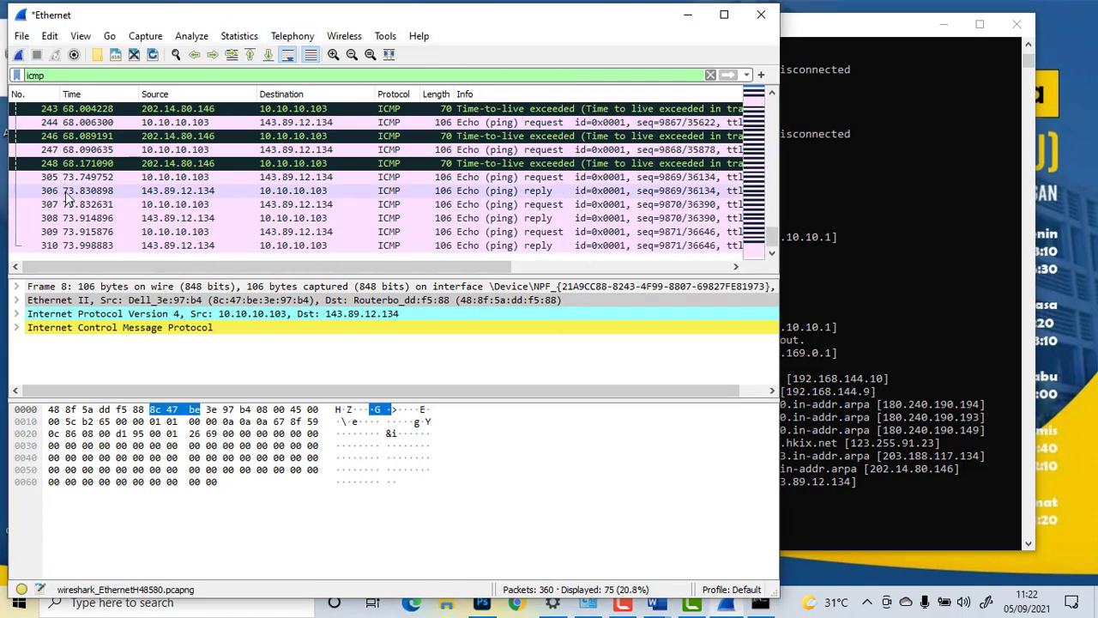
pyautogui.click(62, 76)
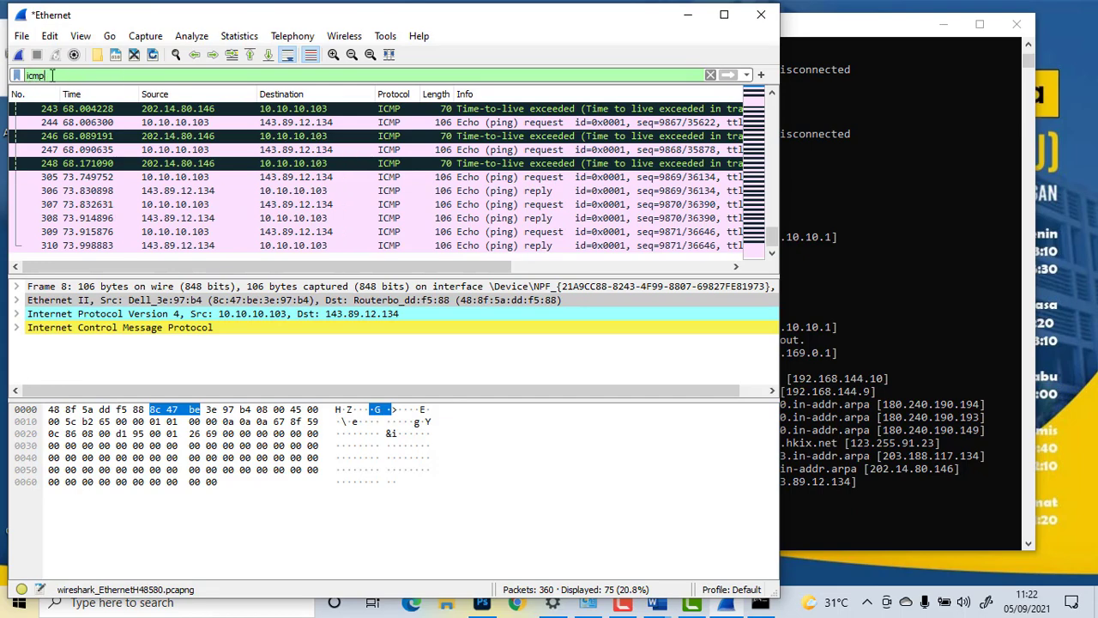
pyautogui.press('Return')
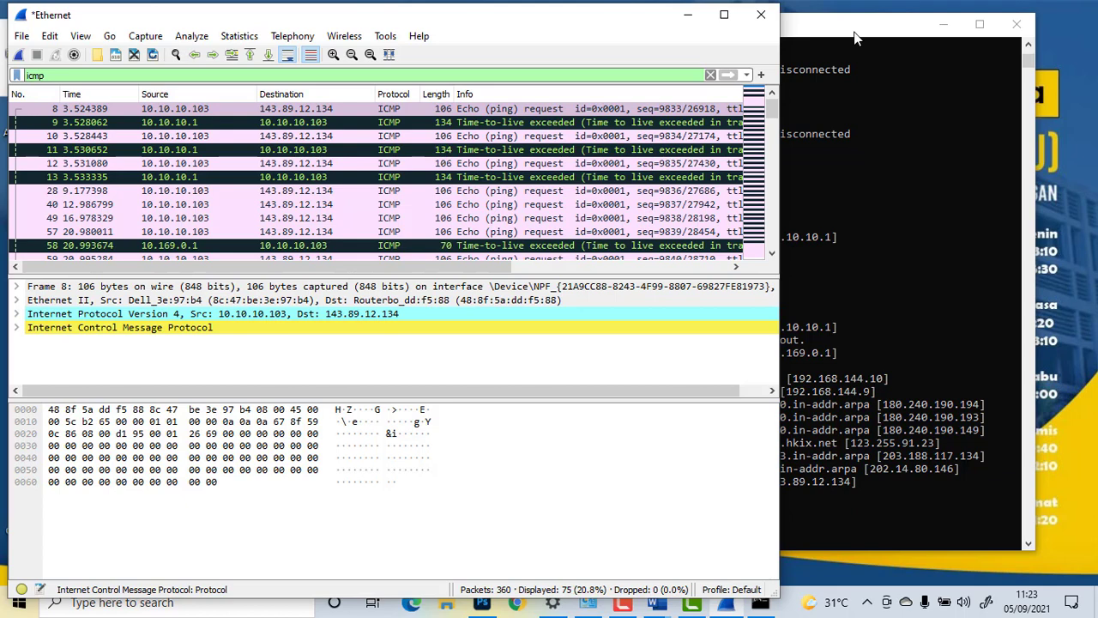
# Step: Examine the source, destination and Info columns of the first traceroute packets and compare them with the tracert output in the Command Prompt
pyautogui.click(193, 111)
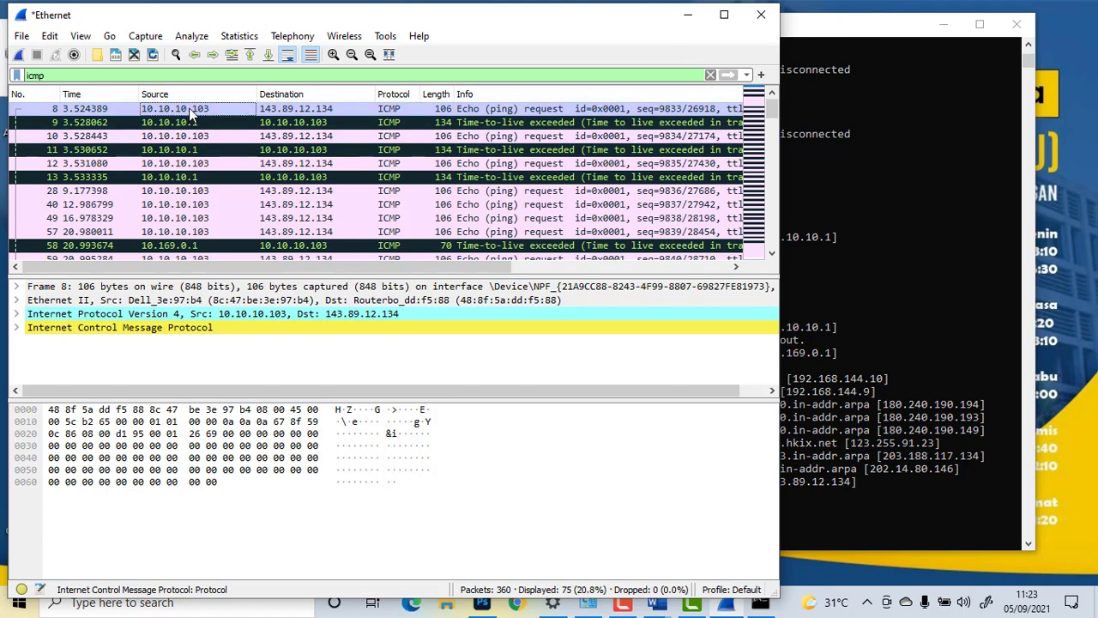
pyautogui.click(306, 139)
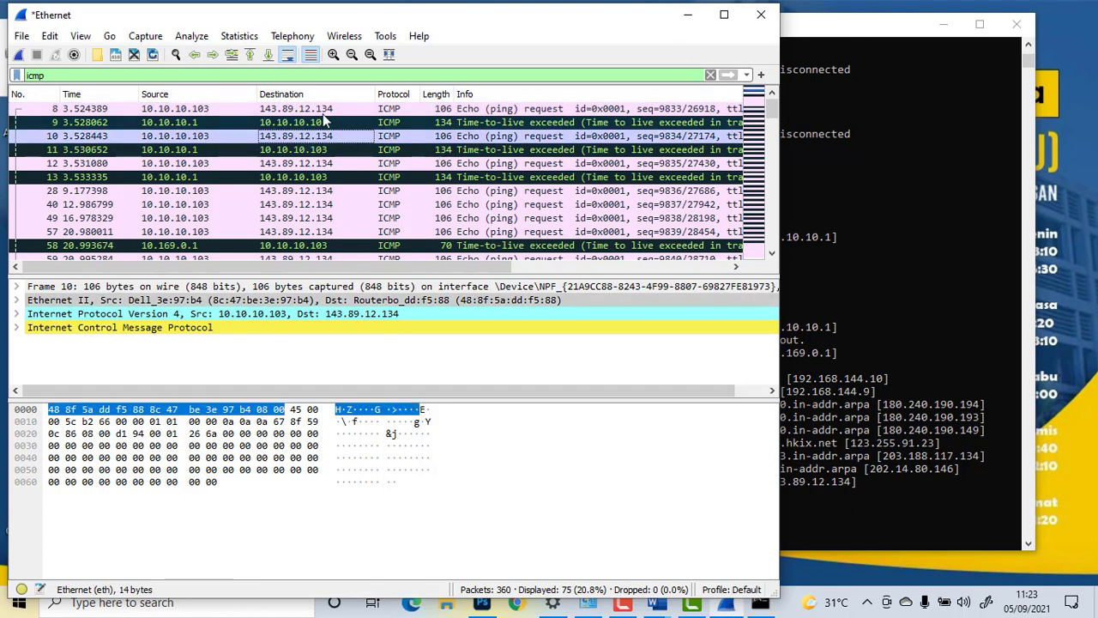
pyautogui.click(320, 111)
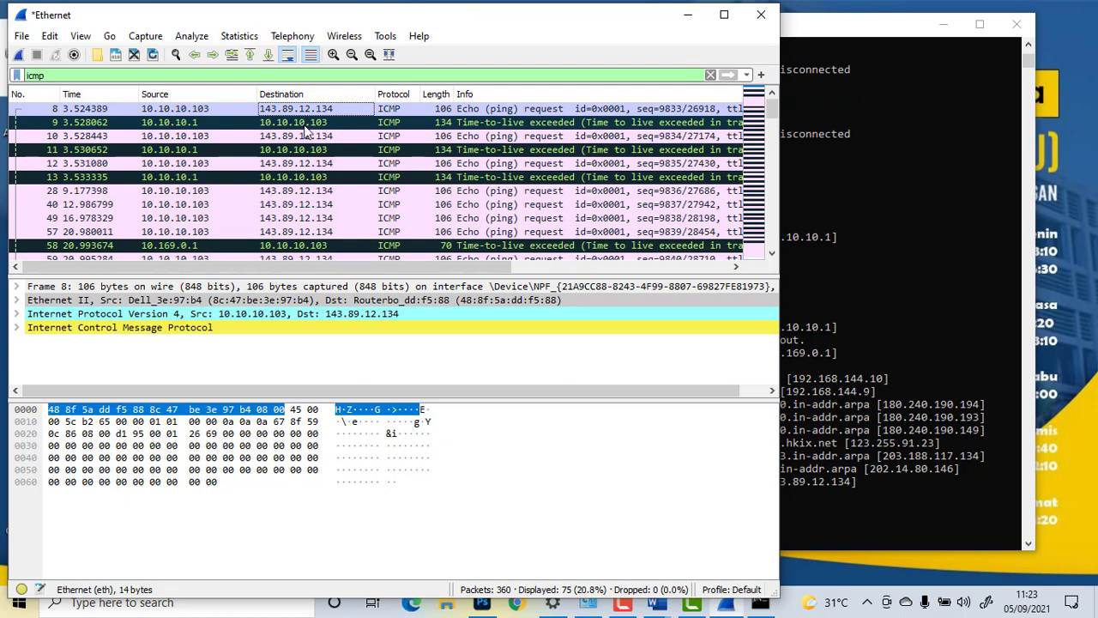
pyautogui.moveTo(367, 270); pyautogui.dragTo(424, 278)
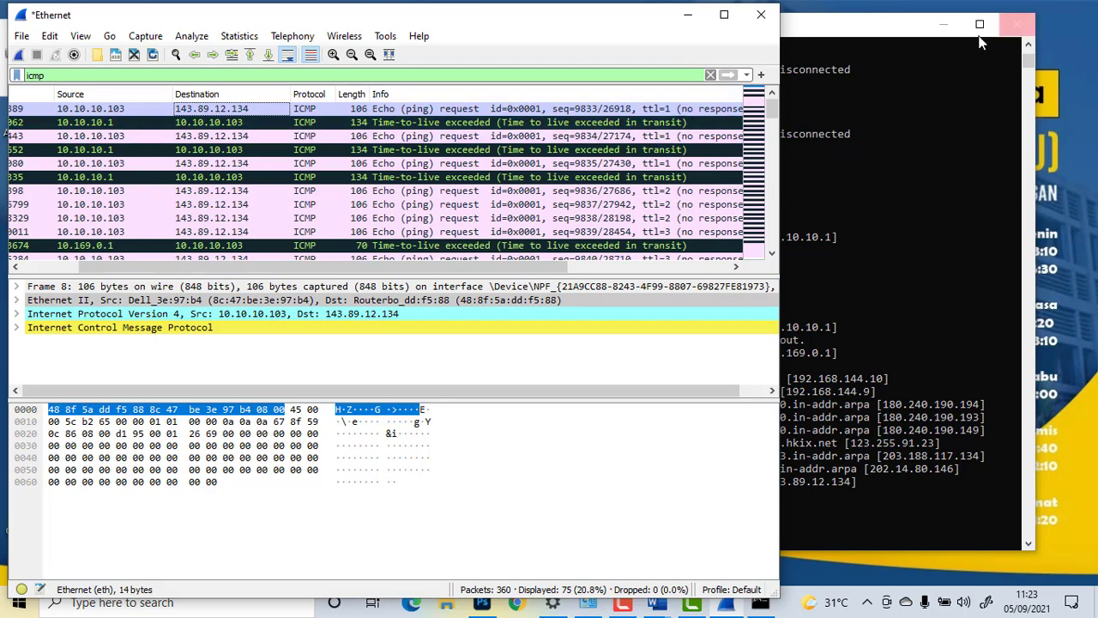
pyautogui.click(890, 36)
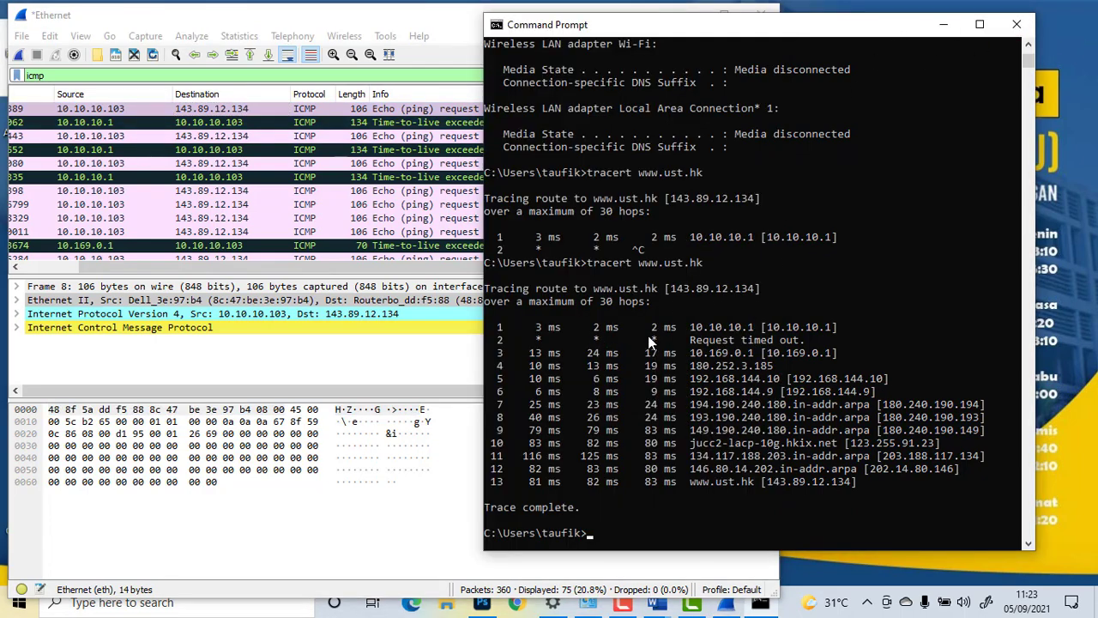
# Step: Select the first ttl=13 echo request near the end of the Wireshark capture and compare it with the final tracert hop
pyautogui.click(268, 185)
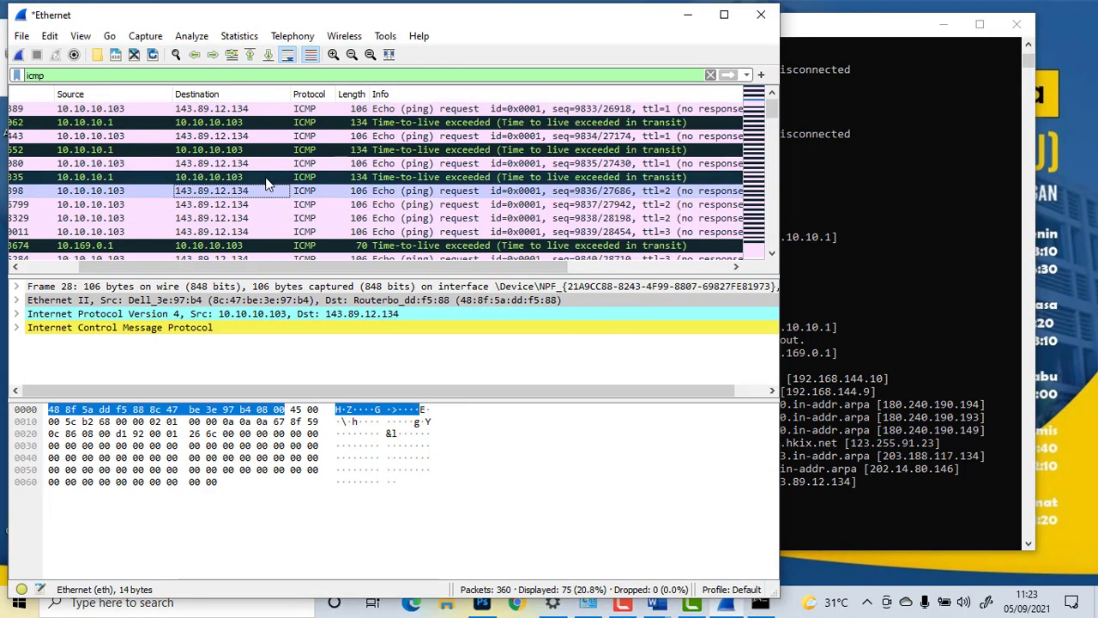
pyautogui.scroll(-15, 267, 187)
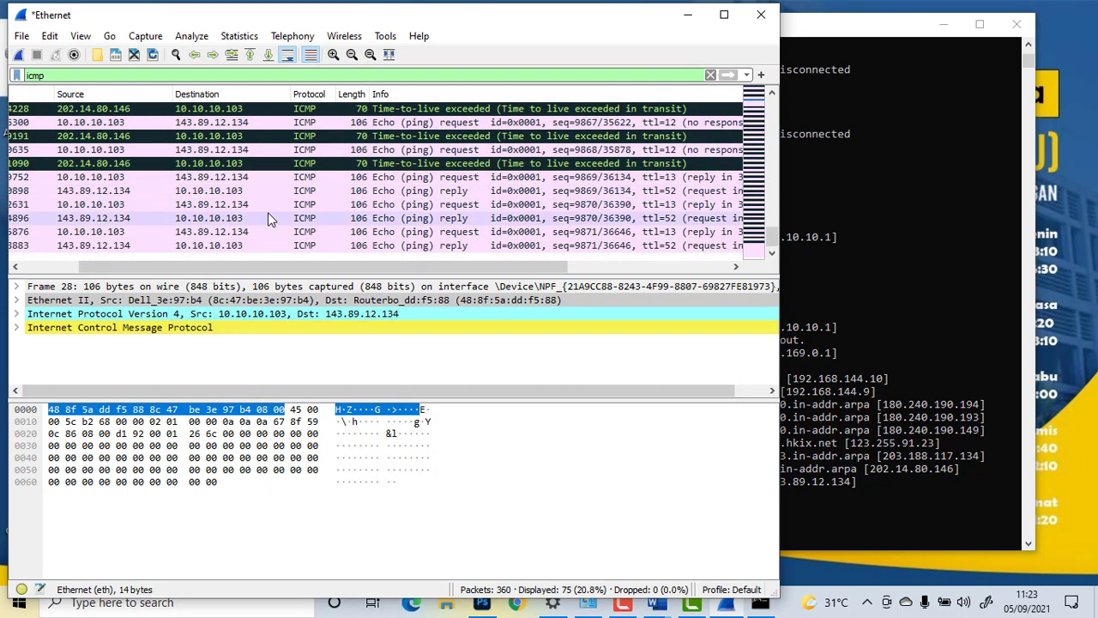
pyautogui.click(137, 178)
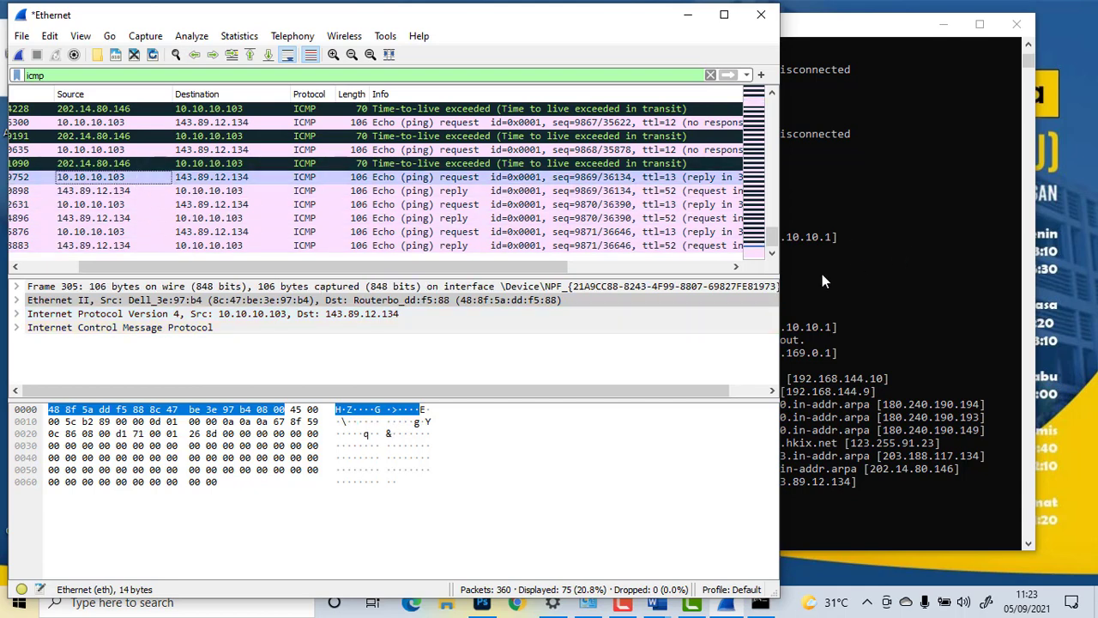
pyautogui.click(877, 342)
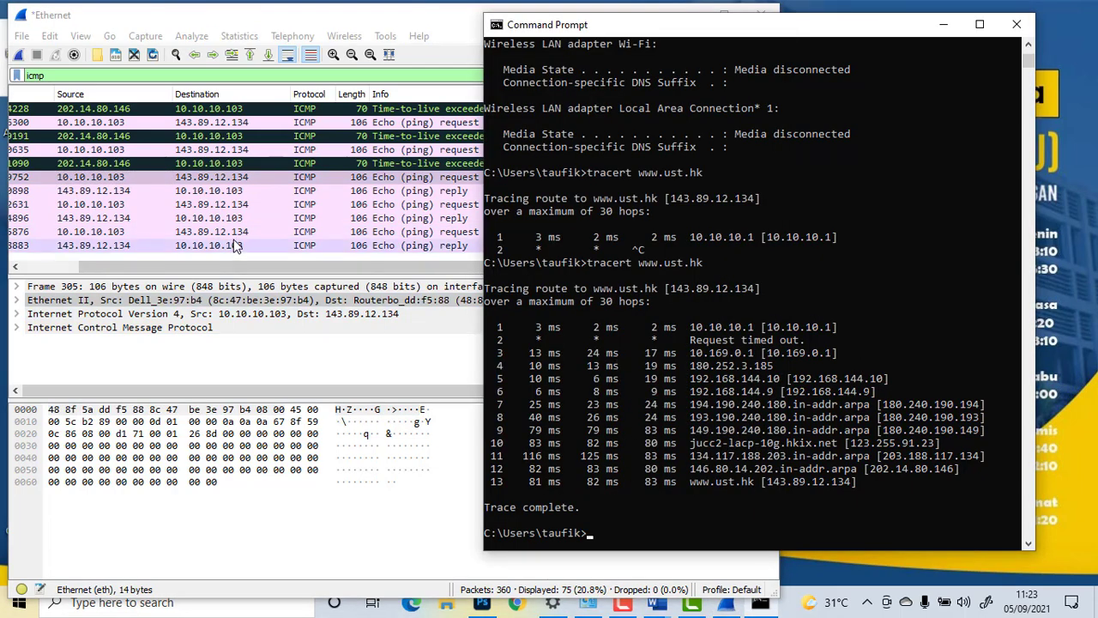
pyautogui.click(228, 178)
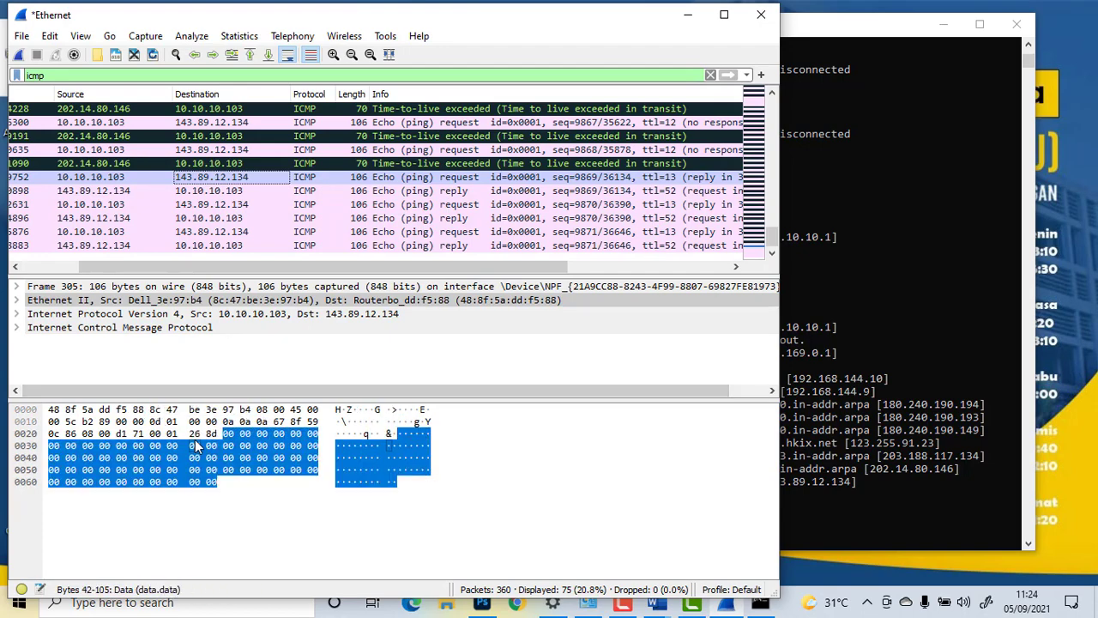
# Step: Review the time-to-live exceeded and echo packets across the list, and expand the Frame details of packet 305
pyautogui.click(510, 495)
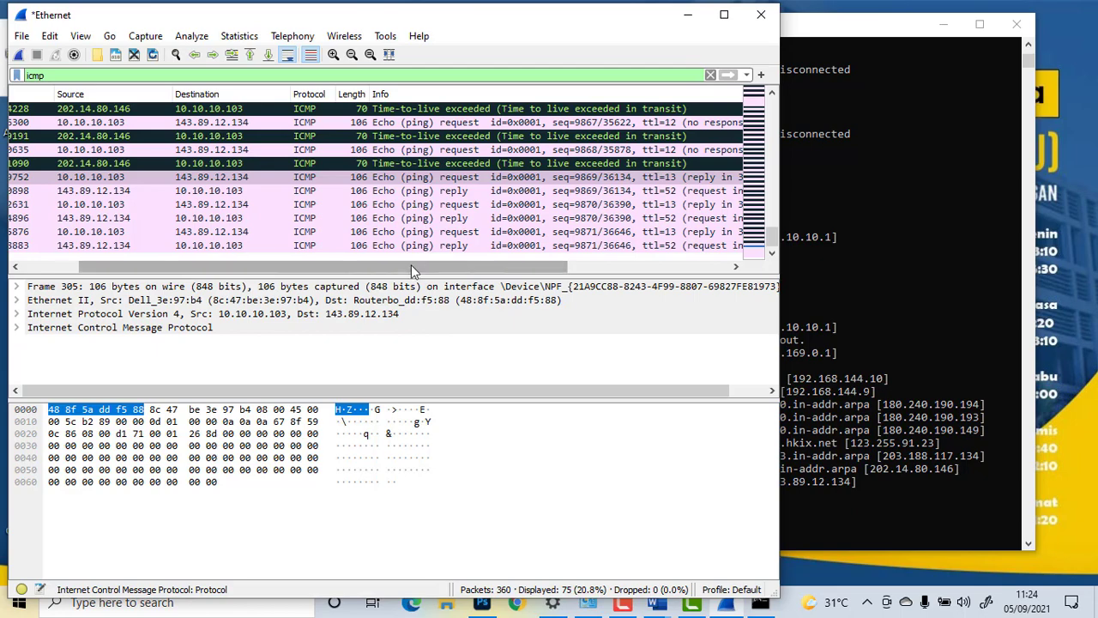
pyautogui.scroll(3, 302, 180)
pyautogui.scroll(12, 302, 180)
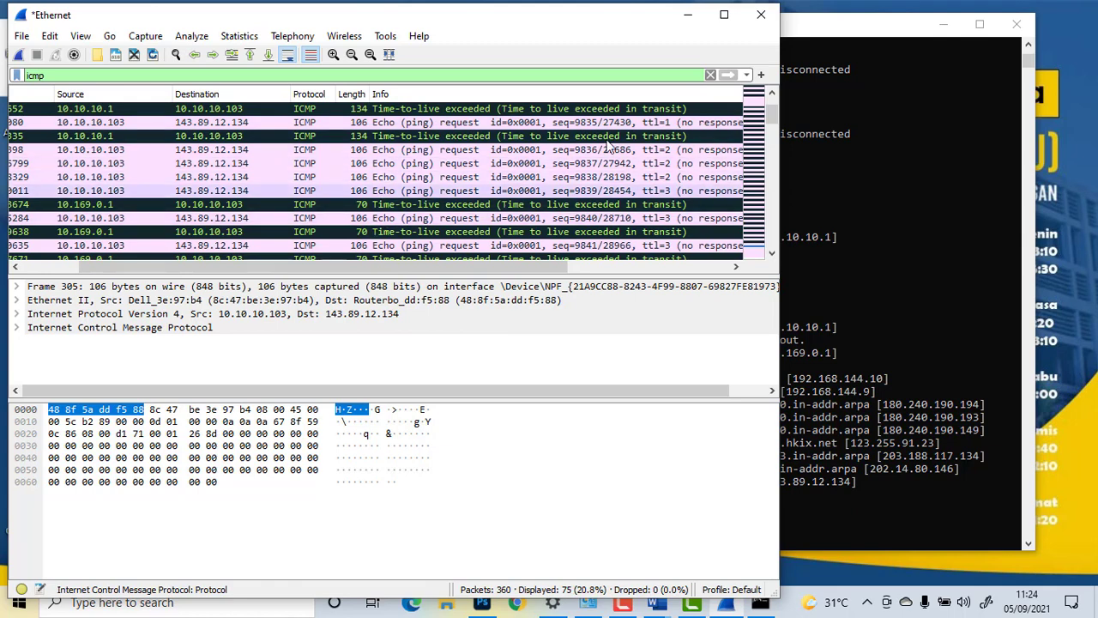
pyautogui.scroll(-6, 343, 210)
pyautogui.scroll(-10, 365, 206)
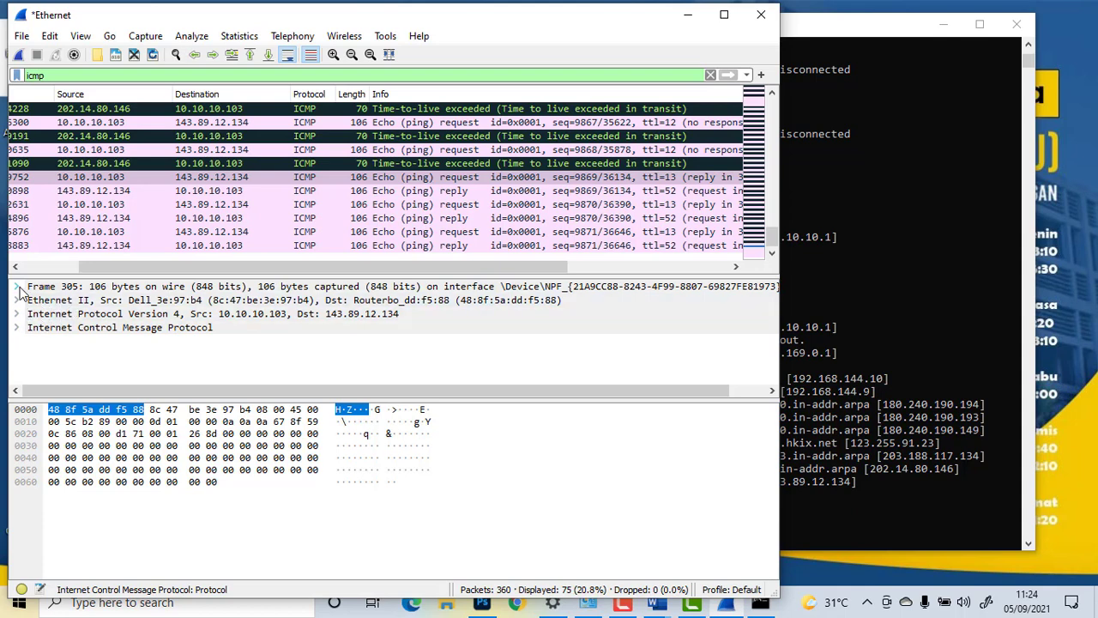
pyautogui.click(16, 288)
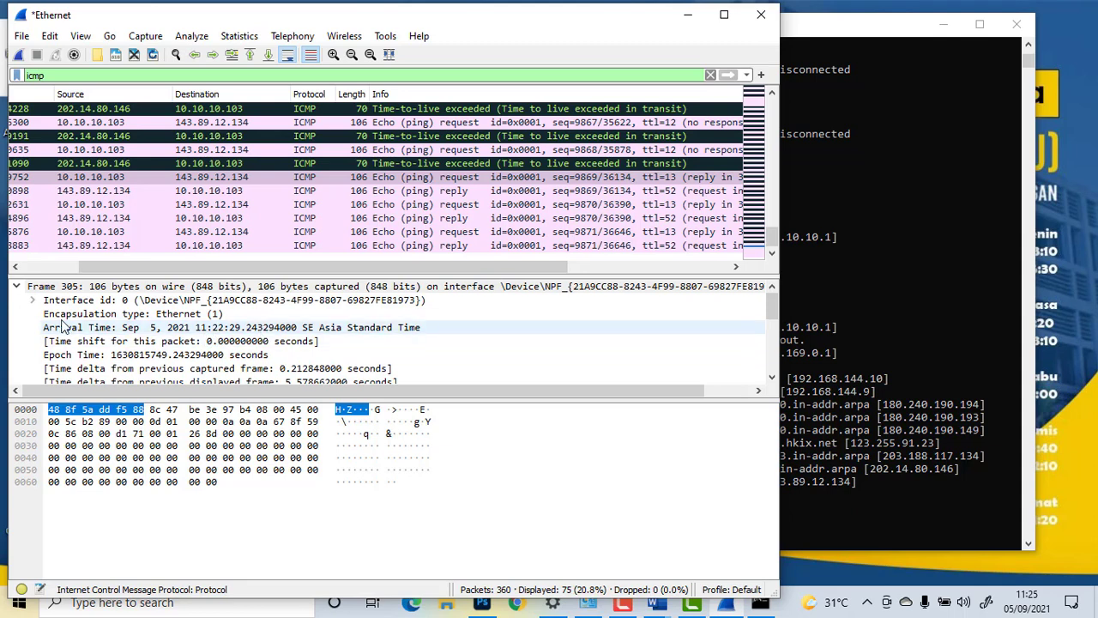
# Step: Collapse the Frame details of packet 305 and expand its Ethernet II header to examine the source and destination MAC addresses
pyautogui.click(17, 286)
pyautogui.click(17, 300)
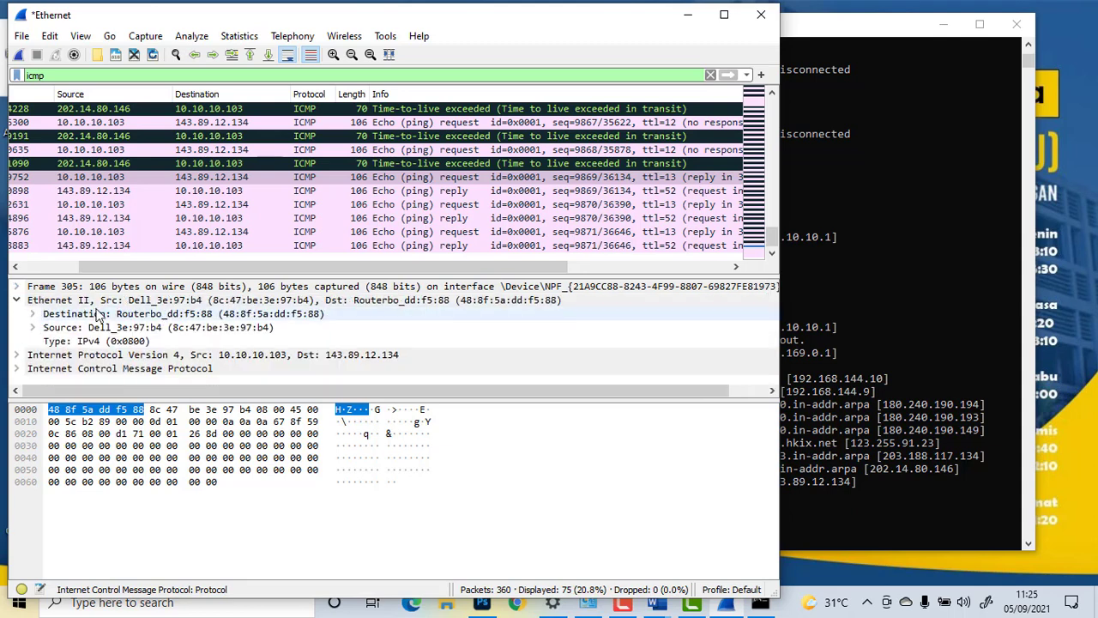
pyautogui.click(93, 301)
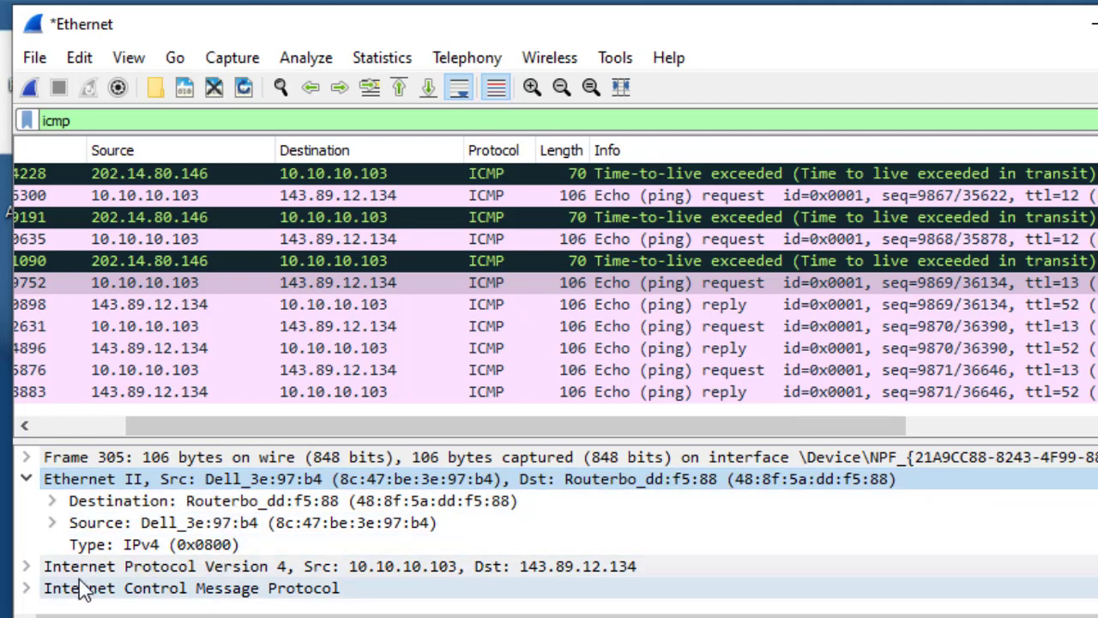
# Step: Expand the packet's Internet Control Message Protocol section and examine its type, checksum status, identifier, sequence number and response frame fields
pyautogui.click(29, 589)
pyautogui.scroll(-2, 429, 552)
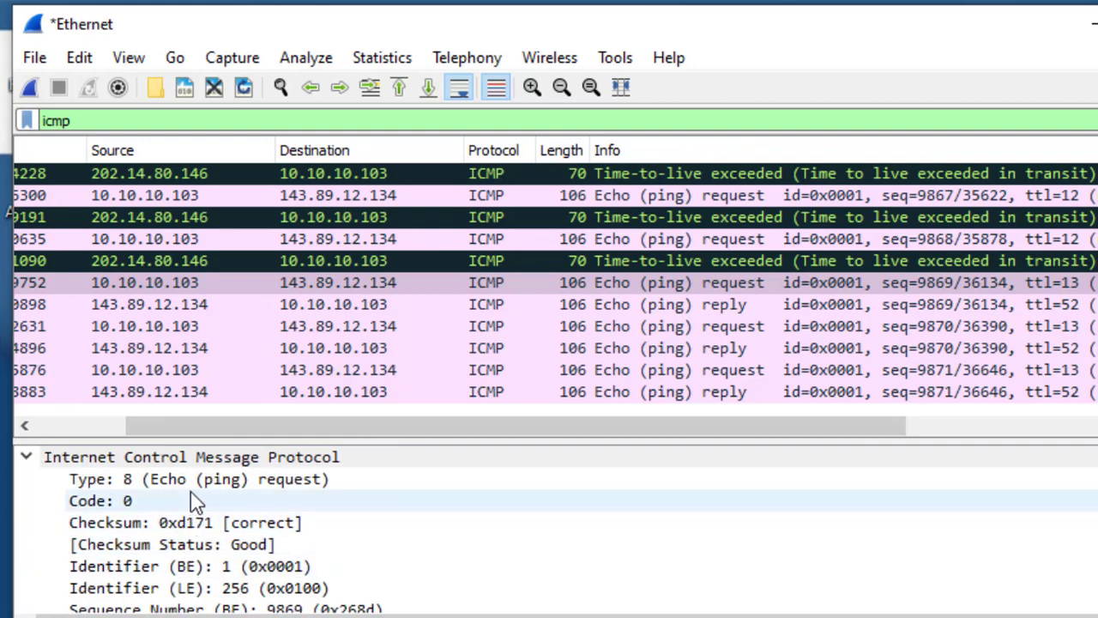
pyautogui.click(257, 481)
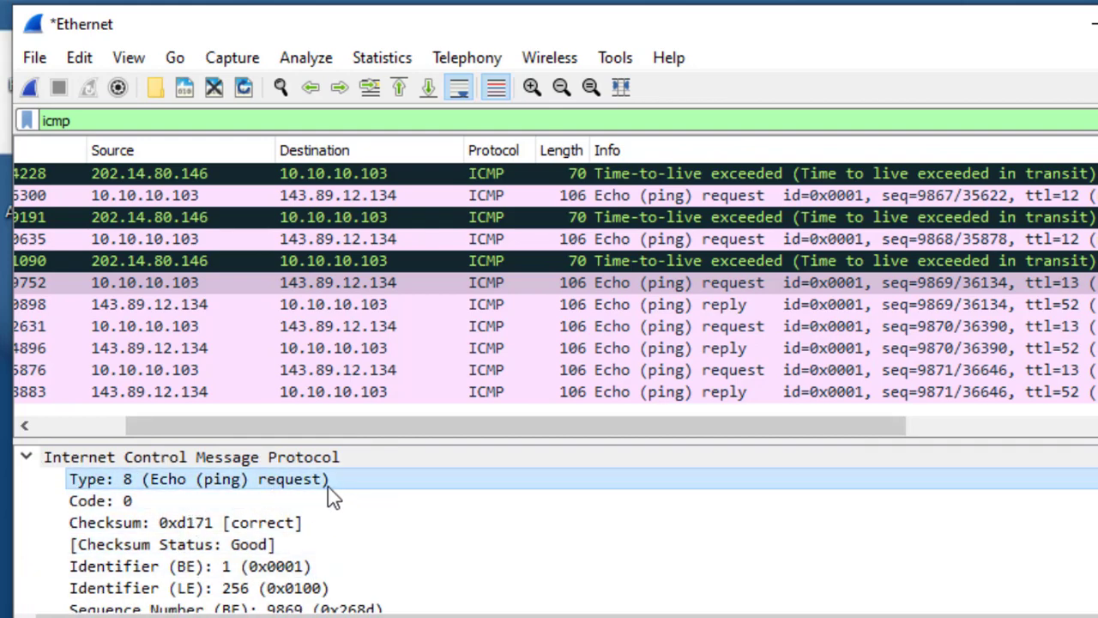
pyautogui.click(230, 547)
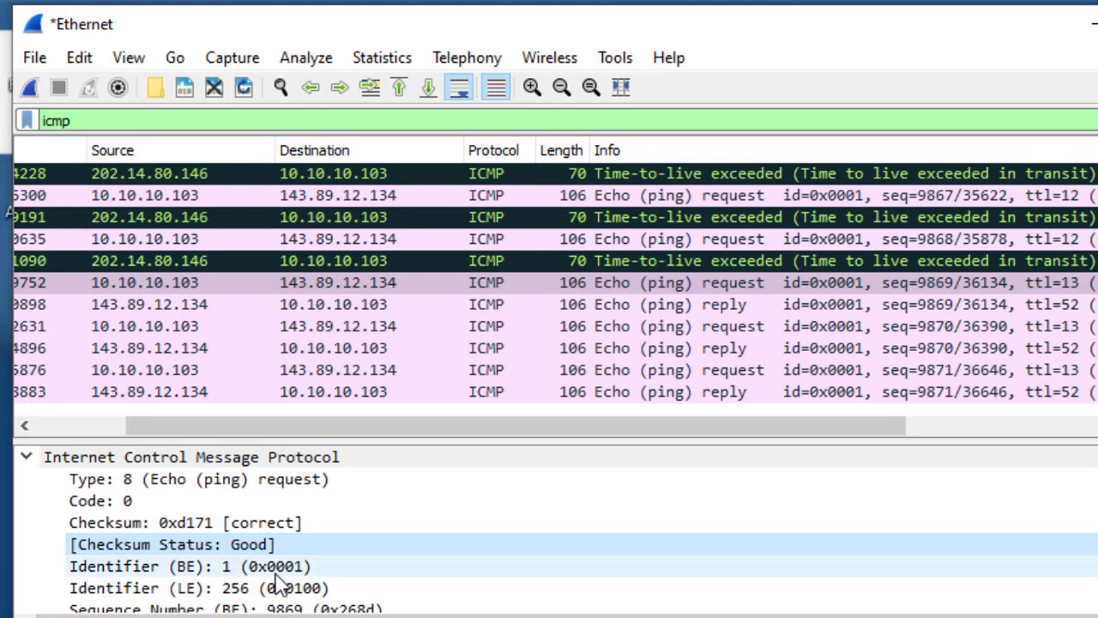
pyautogui.scroll(-1, 343, 562)
pyautogui.scroll(-1, 317, 556)
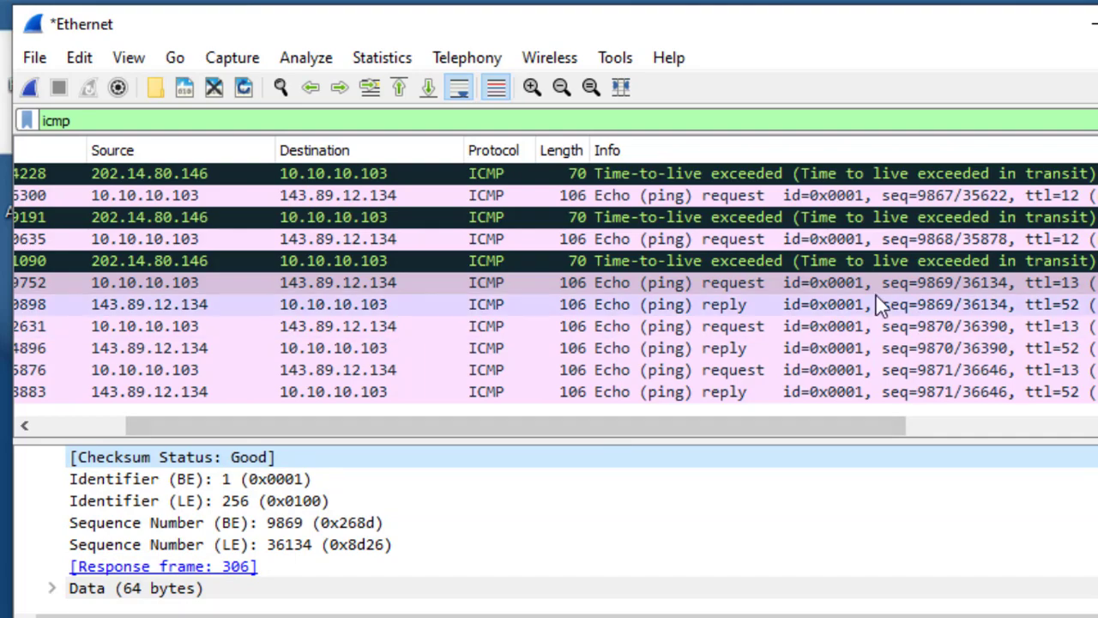
pyautogui.click(845, 142)
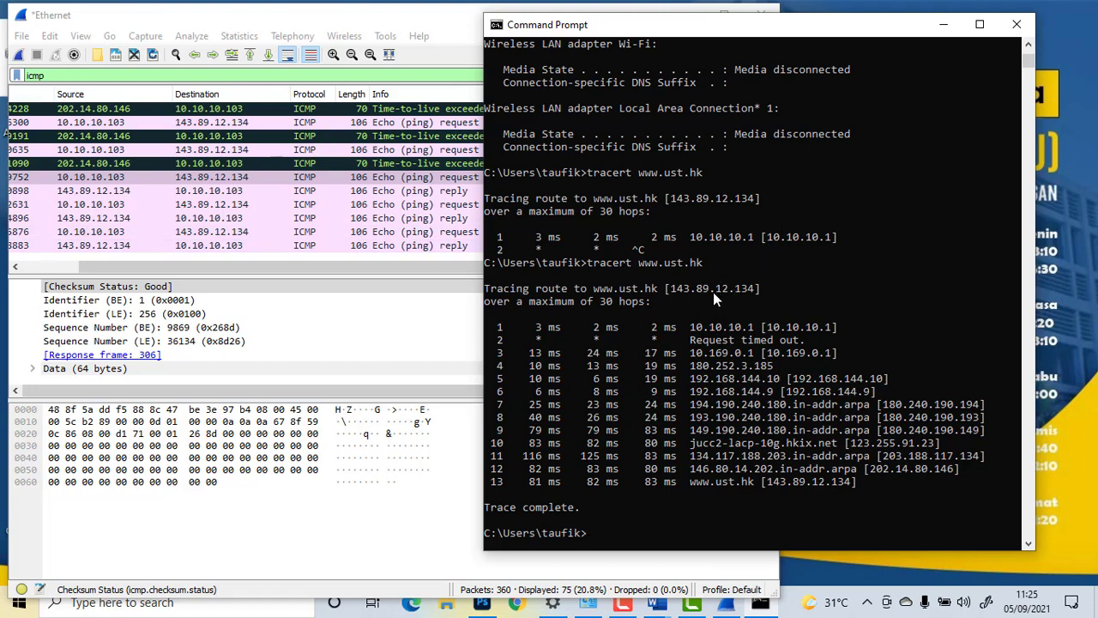
pyautogui.scroll(3, 713, 292)
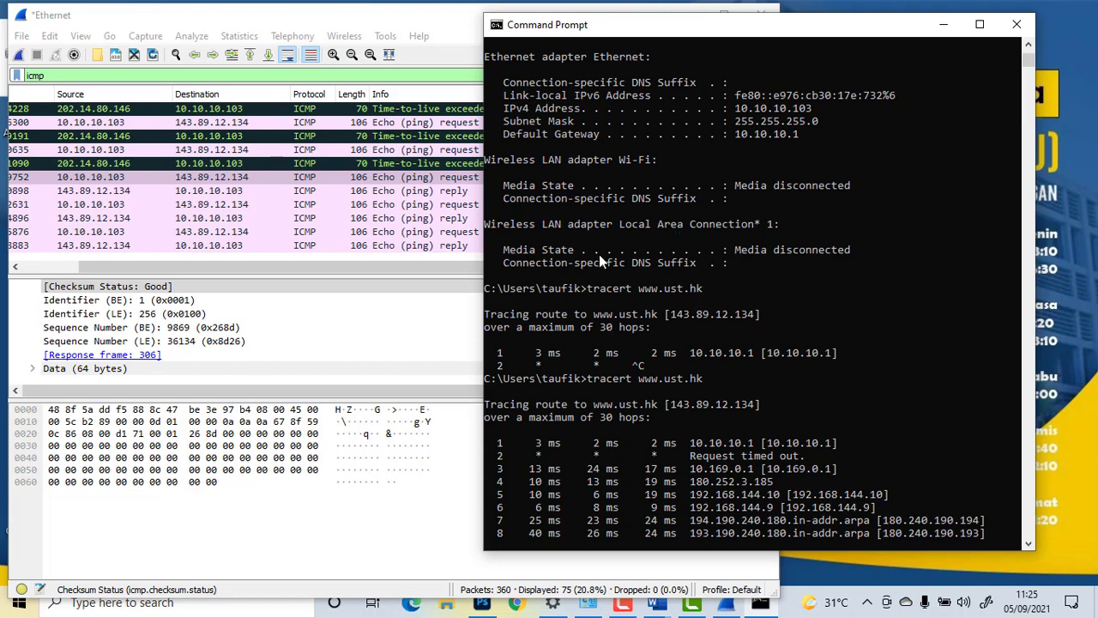
pyautogui.scroll(-1, 662, 279)
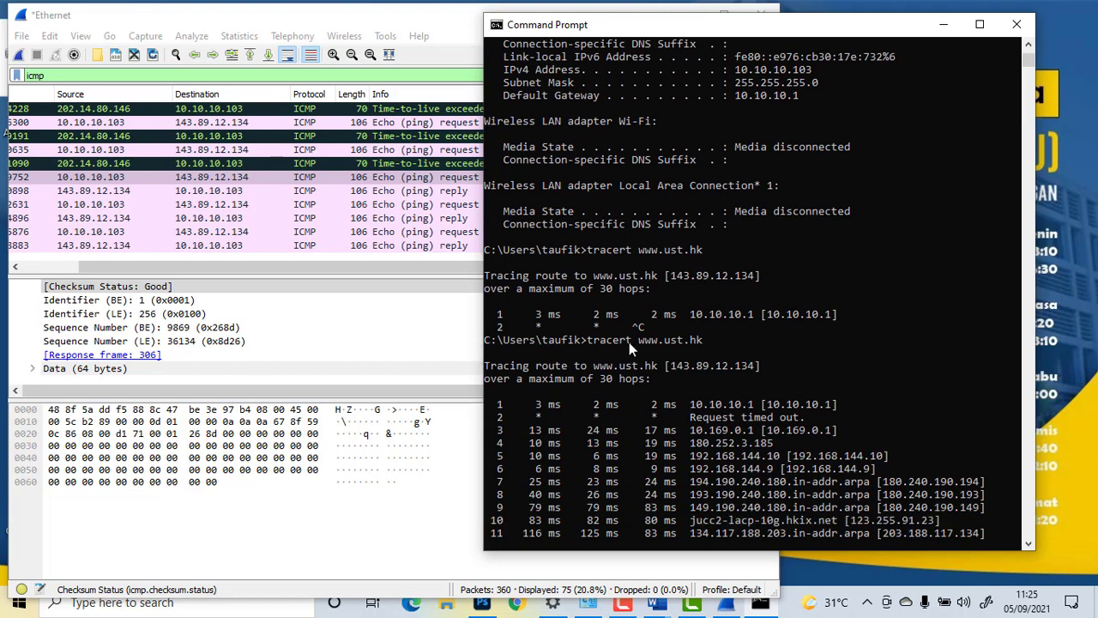
pyautogui.moveTo(629, 342); pyautogui.dragTo(593, 342)
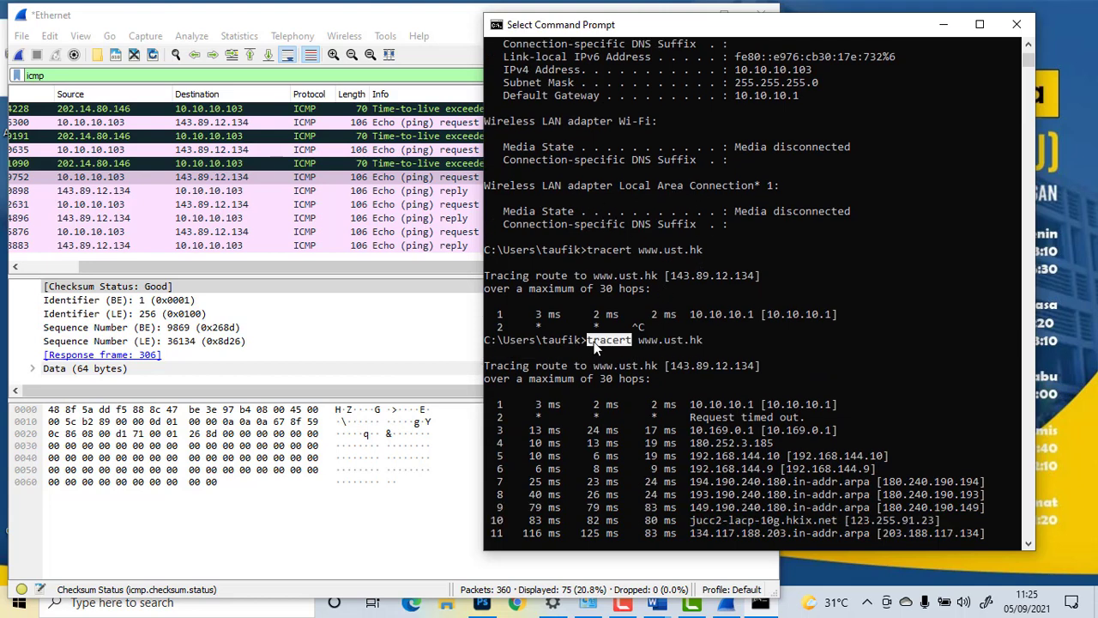
pyautogui.scroll(-2, 754, 334)
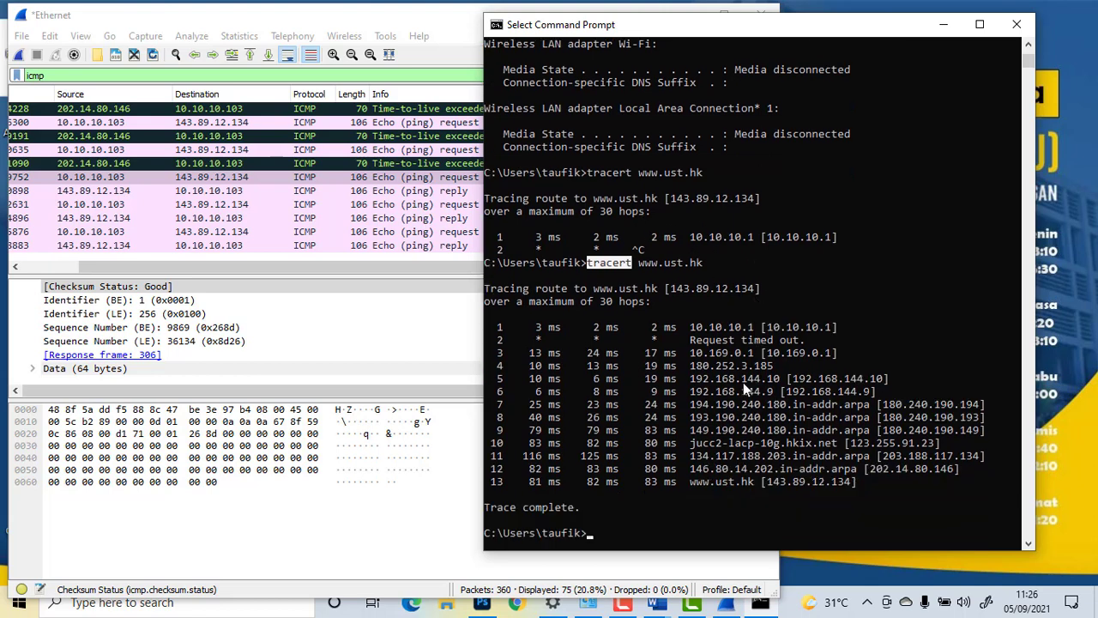